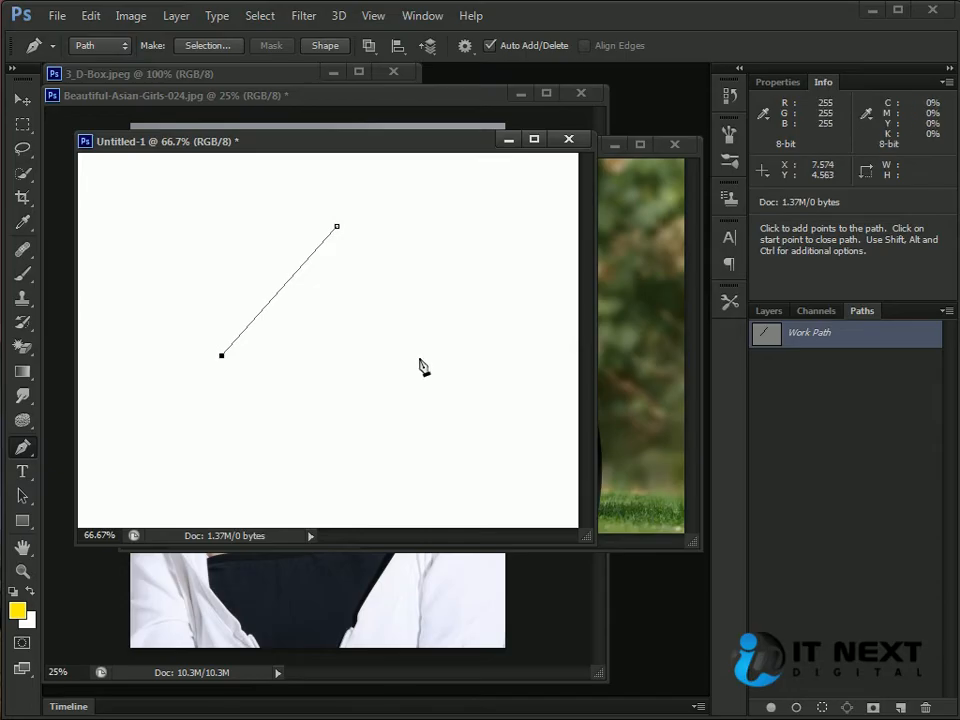
Step: Complete a triangular work path with the Pen tool and try filling it with the yellow foreground color, undoing the fill
click(337, 228)
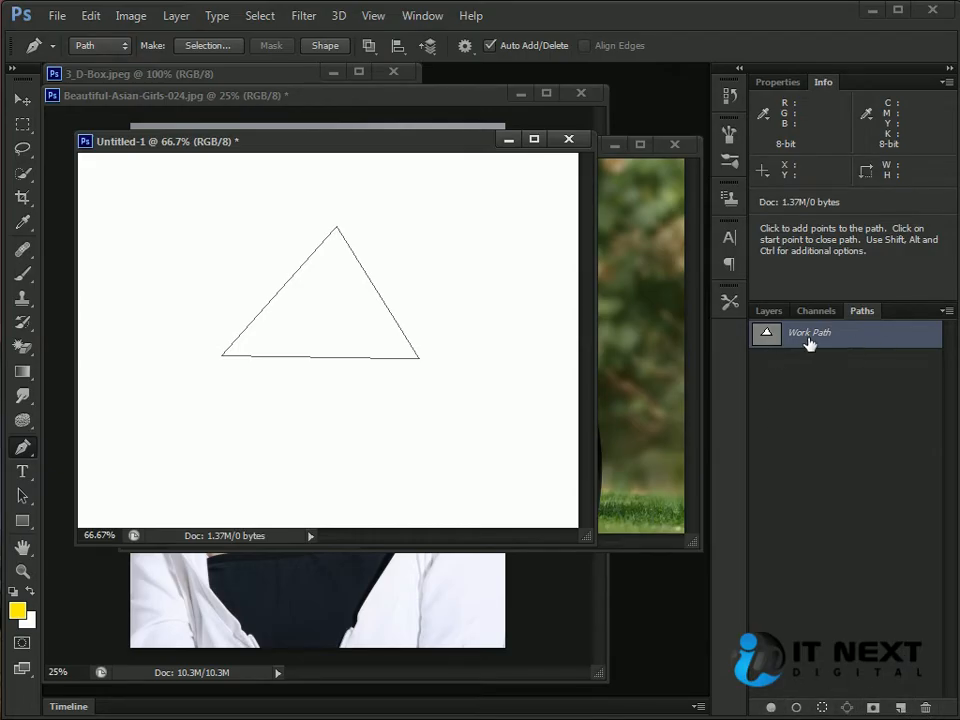
click(770, 708)
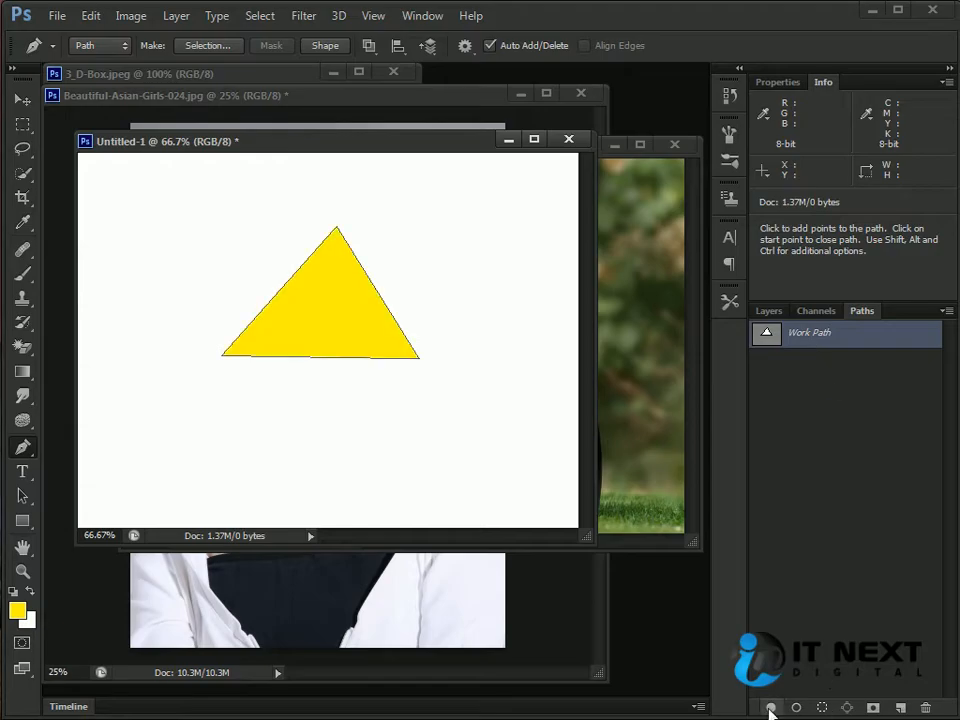
key(ctrl+z)
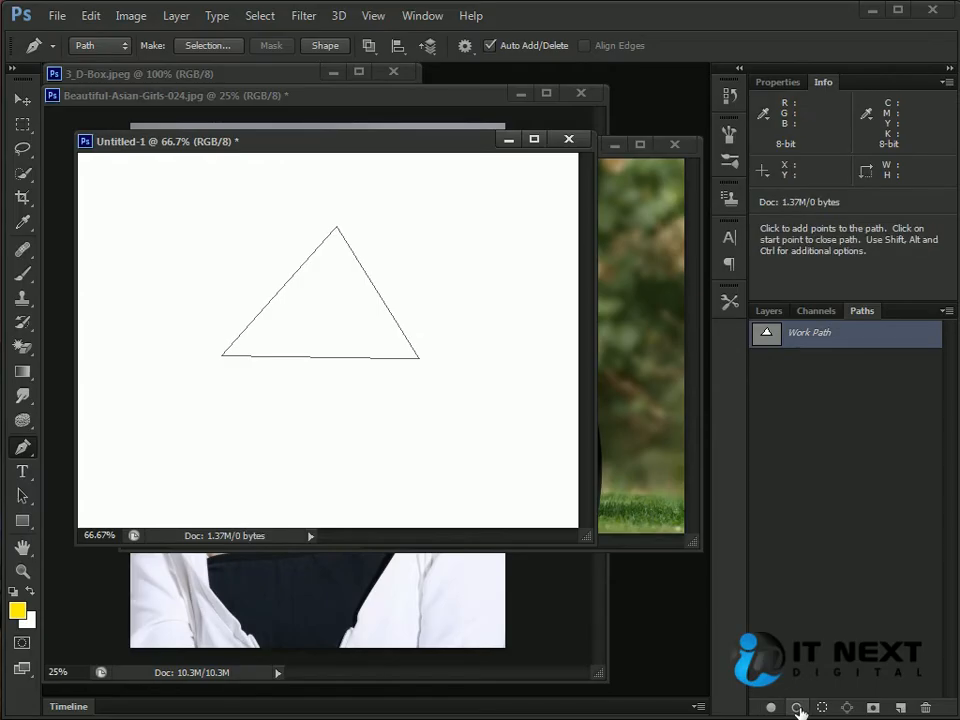
Step: Stroke the triangle path with the yellow foreground color and add an anchor point near the middle of each side
click(798, 708)
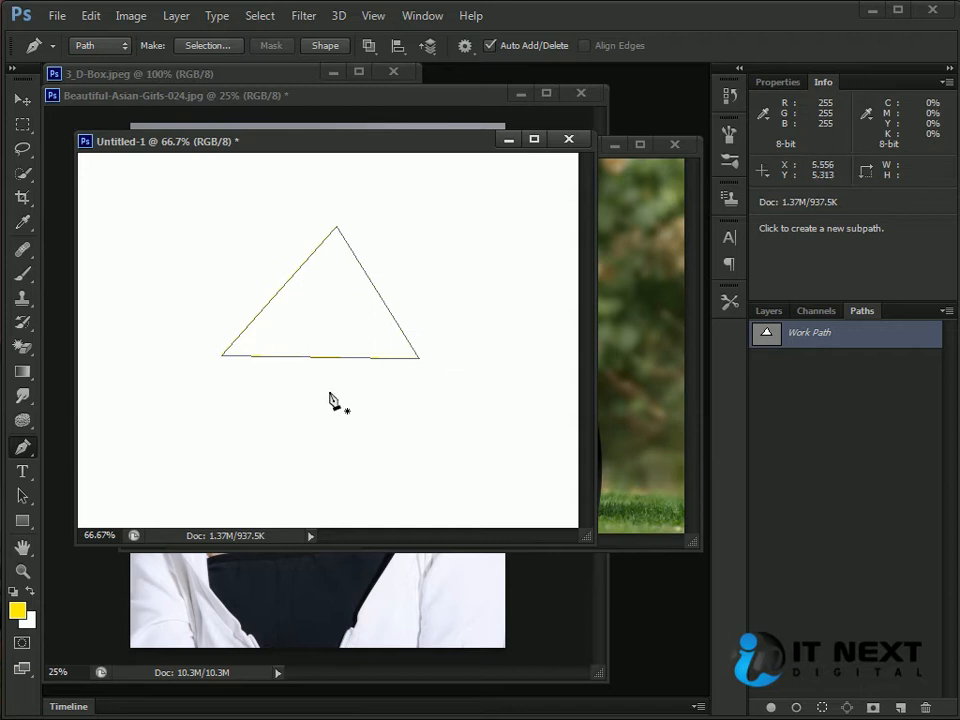
ctrl+click(268, 357)
click(370, 280)
click(277, 293)
click(330, 357)
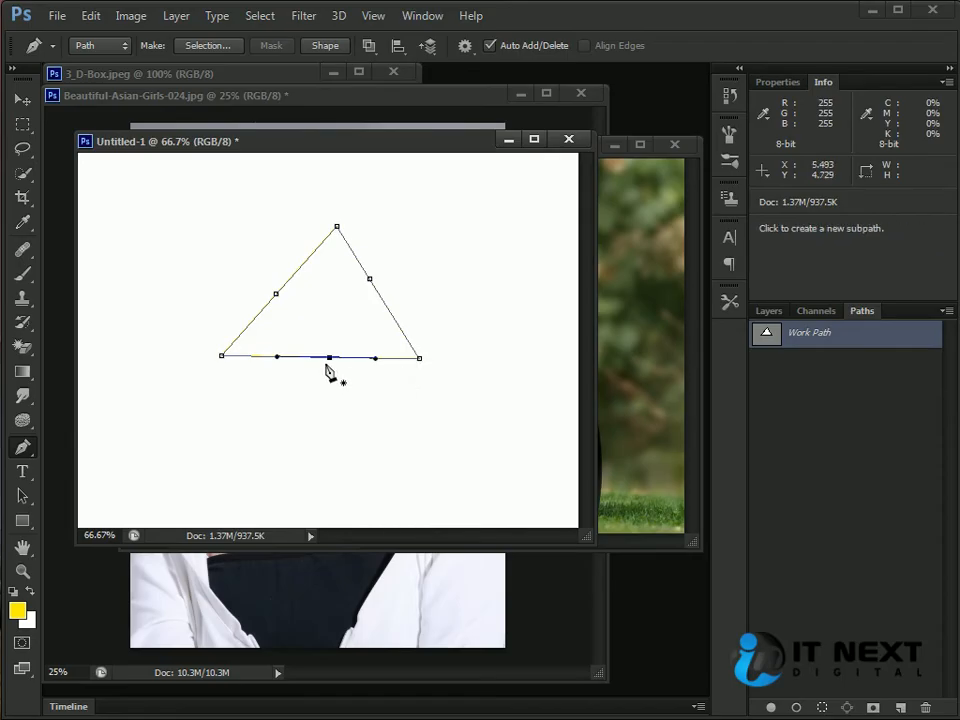
Step: Pull the three middle anchor points outward to bulge the triangle's sides, and fill the rounded path with yellow
drag(331, 358, 322, 409)
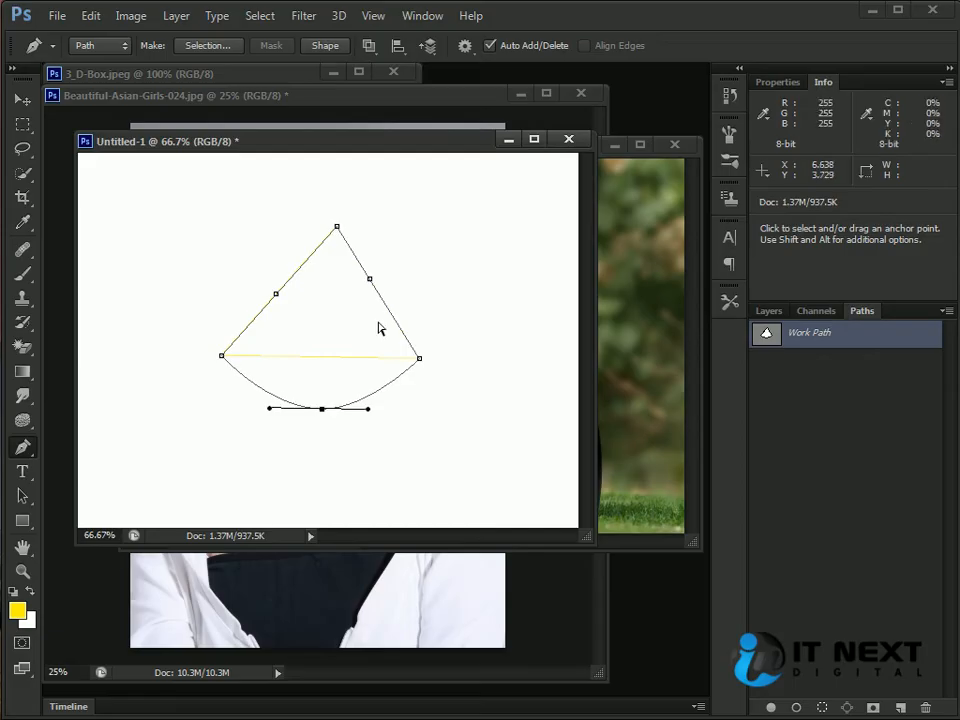
drag(370, 280, 408, 257)
click(277, 294)
drag(277, 293, 245, 257)
click(772, 707)
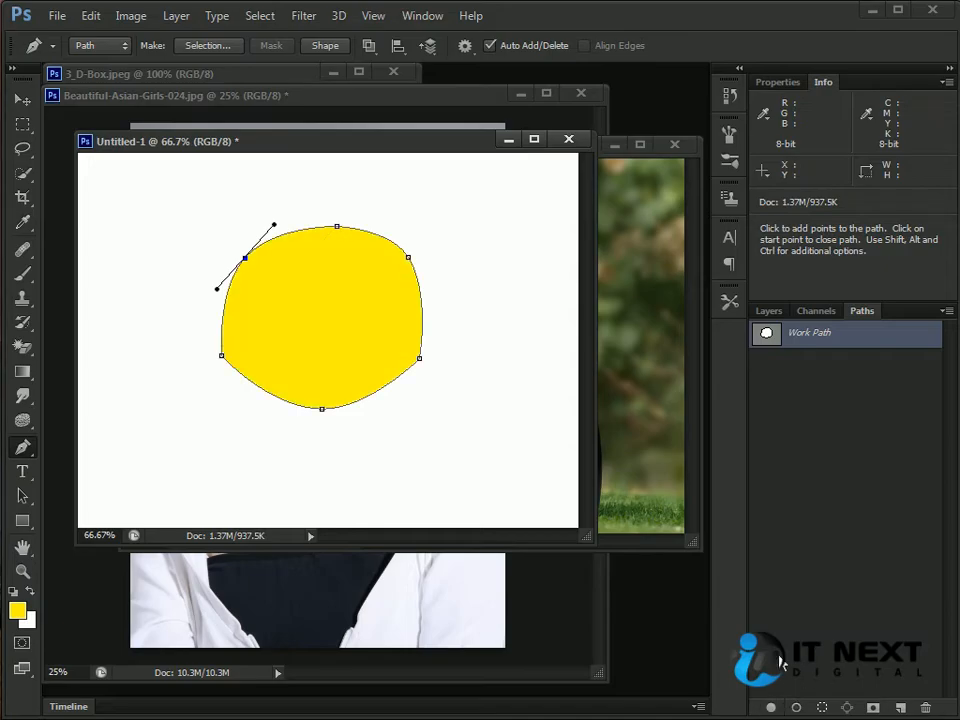
Step: Try moving the rounded path's upper-left anchor point farther outward with the layer in view, and undo it
click(772, 312)
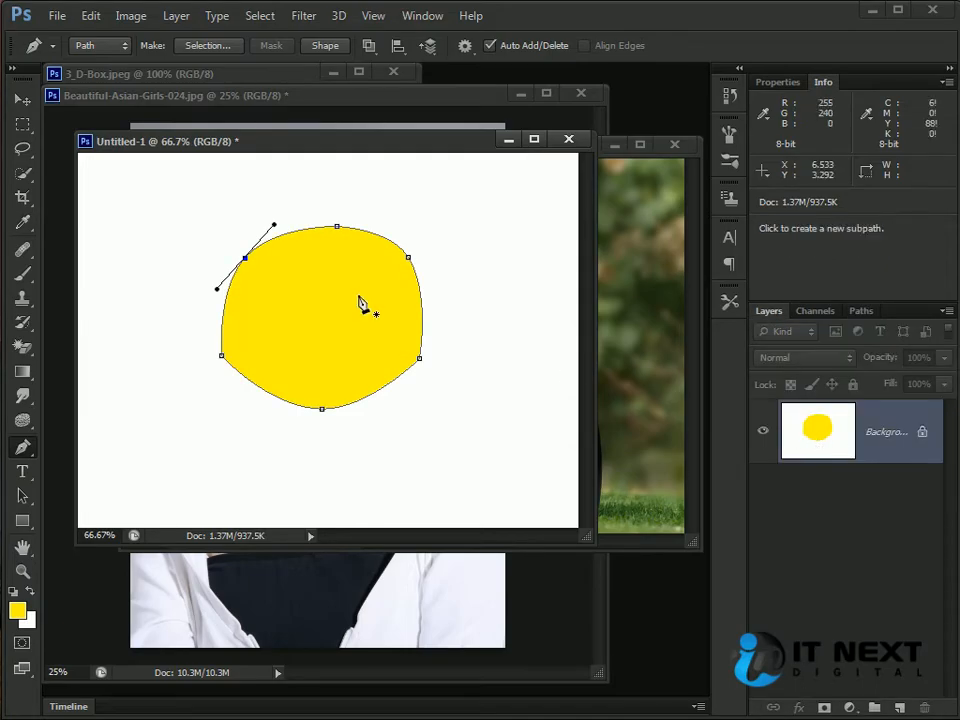
drag(245, 259, 207, 228)
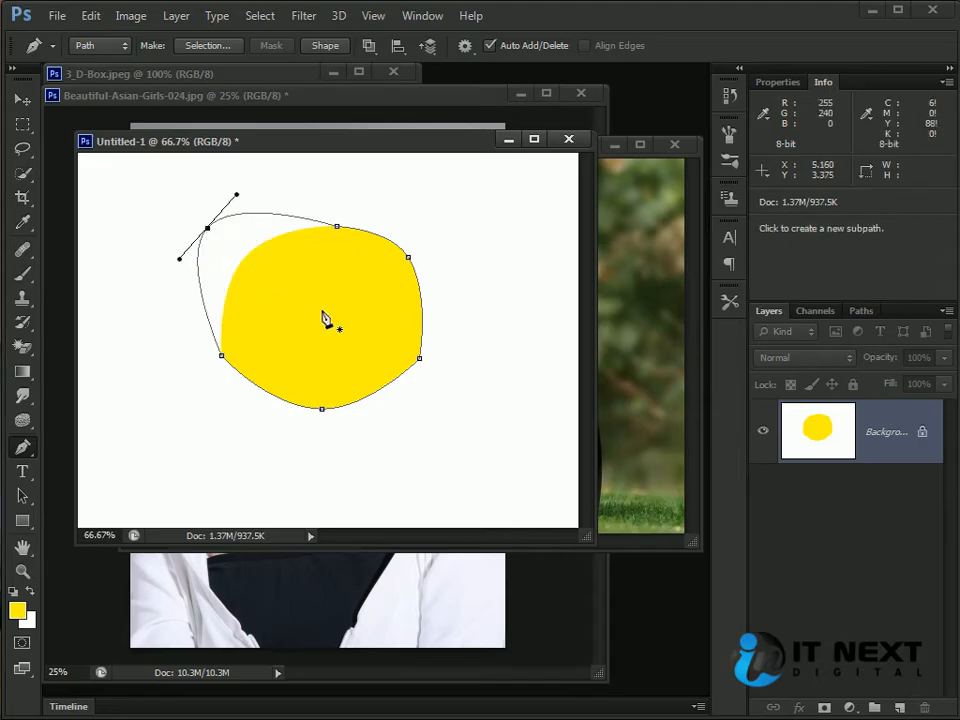
key(ctrl+z)
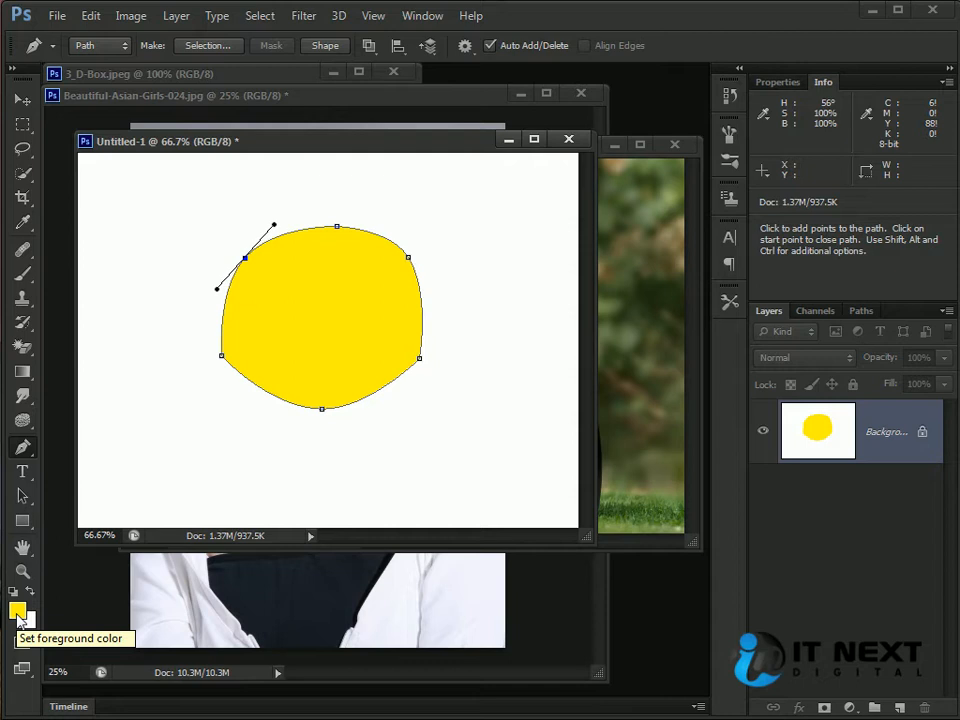
click(820, 313)
click(777, 313)
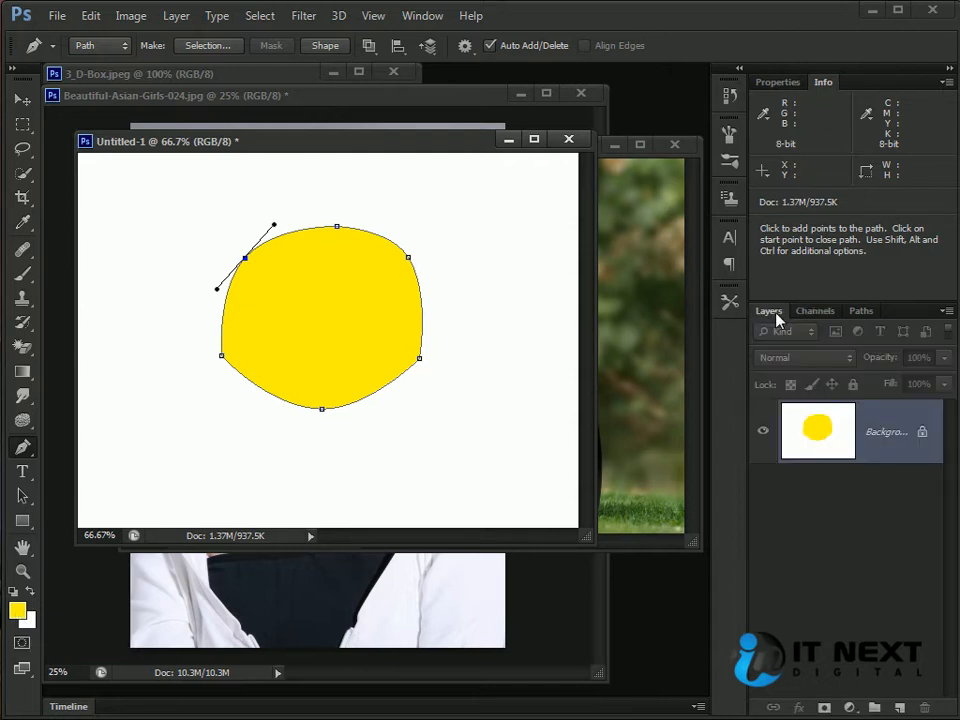
Step: Add a layer mask to the background with the yellow shape and nudge the layer slightly upward
click(824, 707)
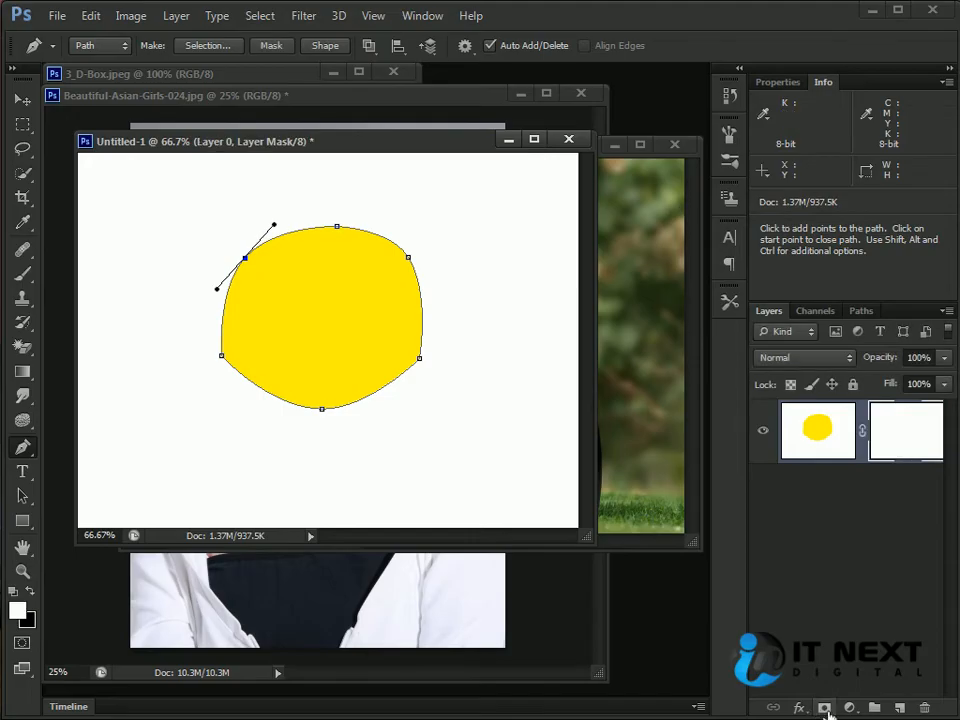
click(23, 102)
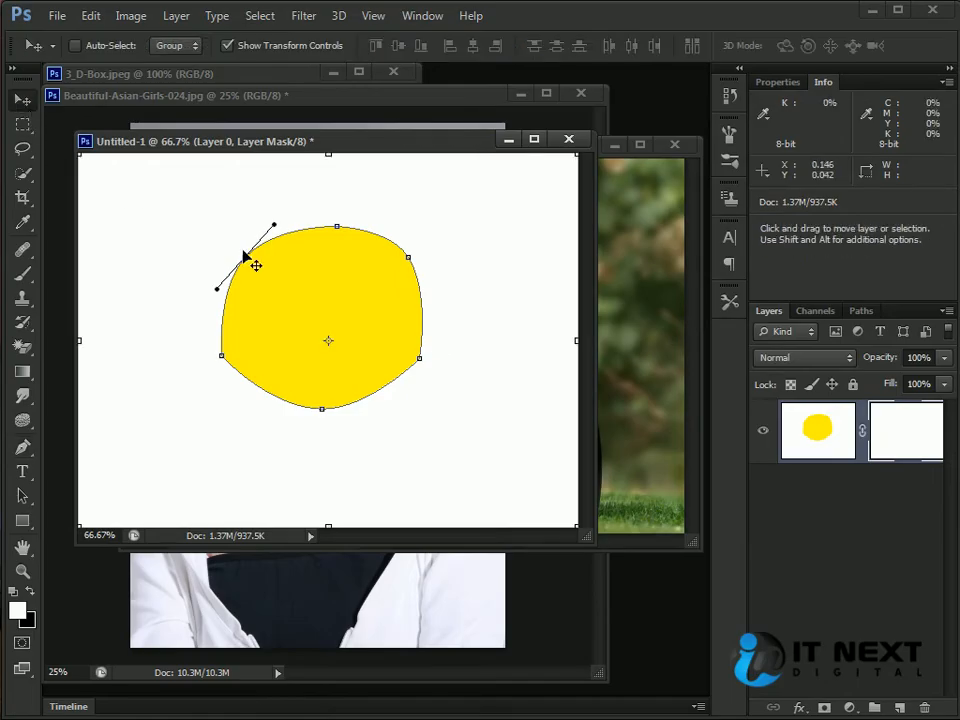
mouse_move(399, 333)
mouse_down()
mouse_move(469, 343)
mouse_move(310, 288)
mouse_move(374, 330)
mouse_move(399, 320)
mouse_up()
Step: Close the untitled document without saving and create a new blank document with the preset settings
click(568, 139)
click(425, 360)
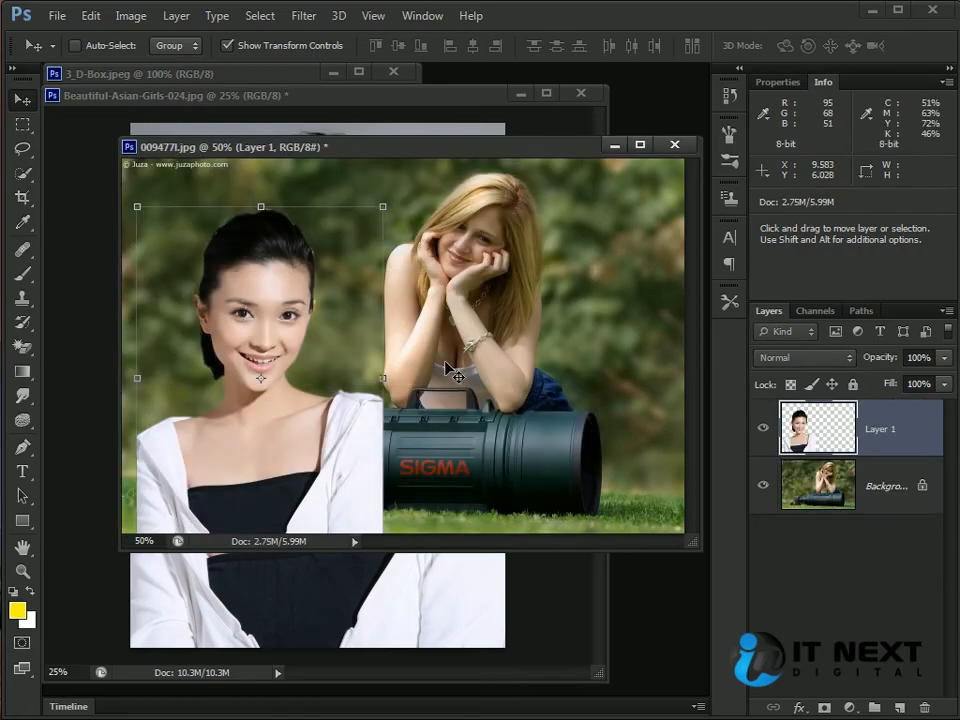
key(ctrl+n)
key(Return)
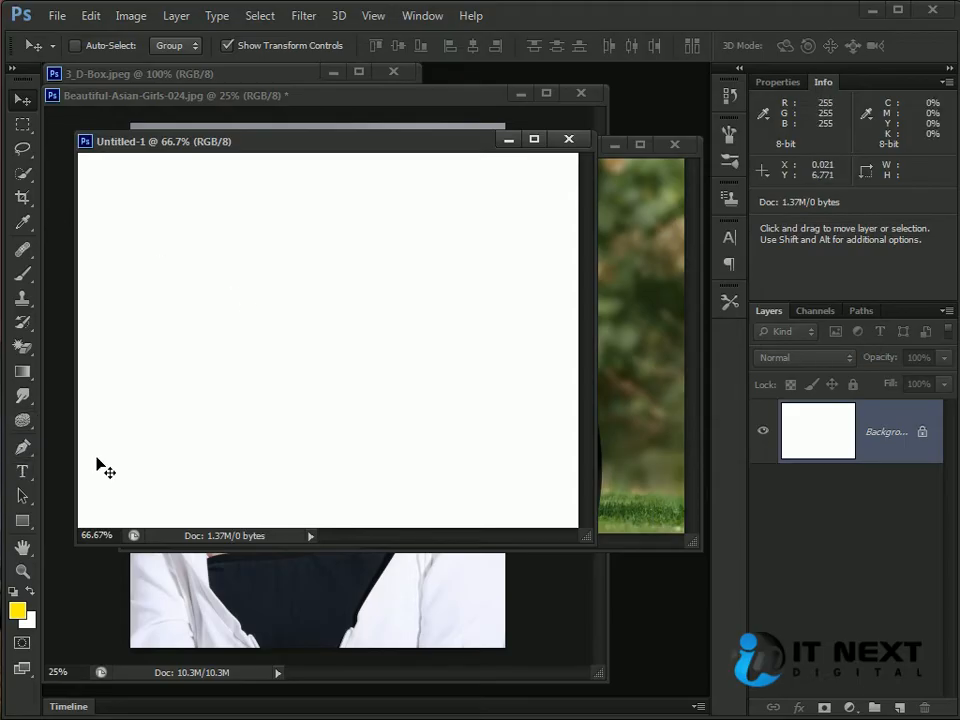
Step: Draw a yellow square about 362 px wide and high as a shape layer with the Rectangle tool
click(21, 522)
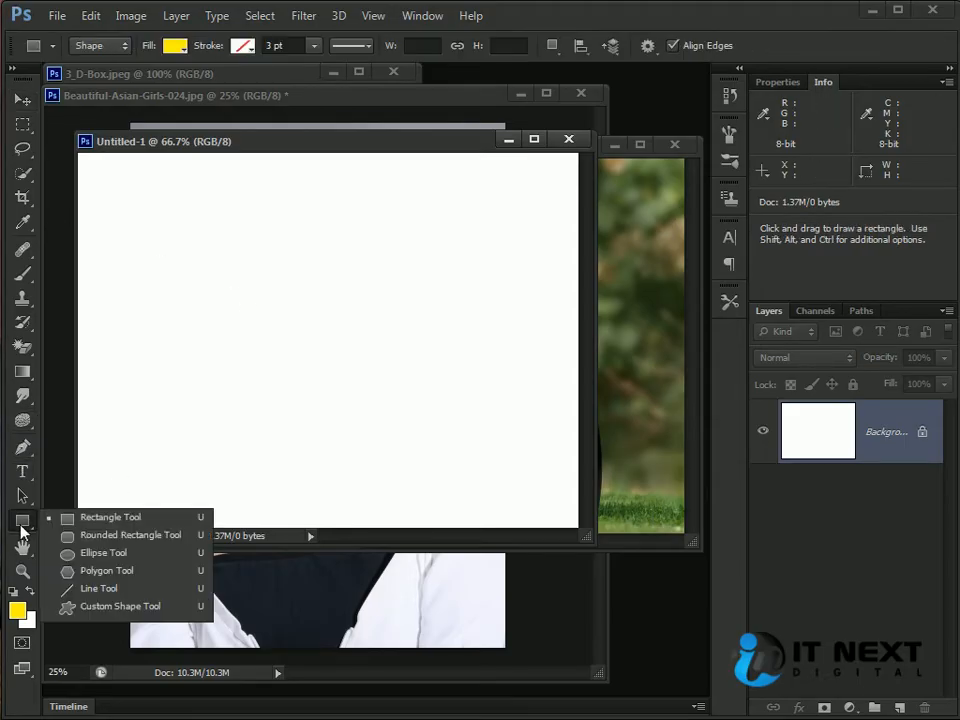
click(138, 522)
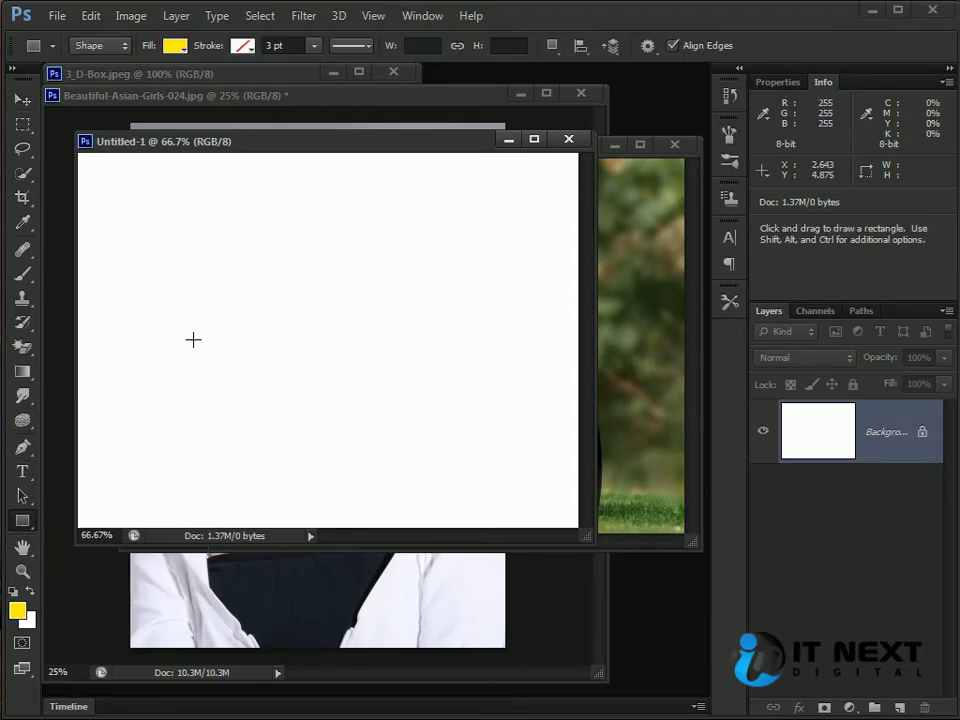
drag(172, 231, 441, 456)
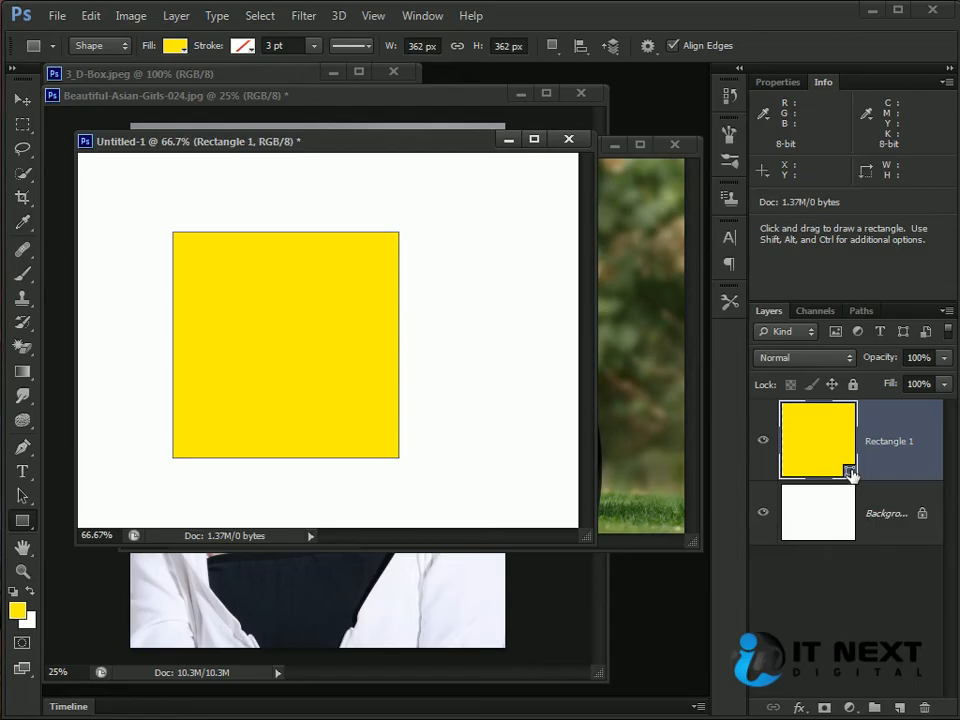
Step: Change the square's solid fill color to green 5b9c20
double_click(850, 474)
drag(682, 383, 636, 311)
click(386, 418)
click(414, 495)
click(521, 524)
click(450, 439)
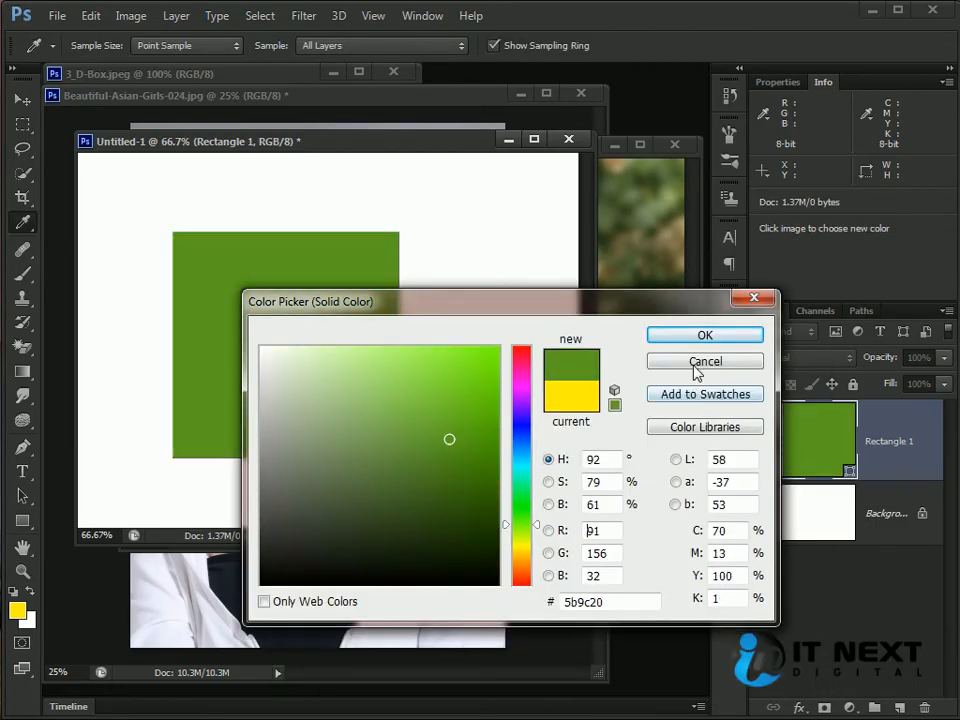
click(703, 336)
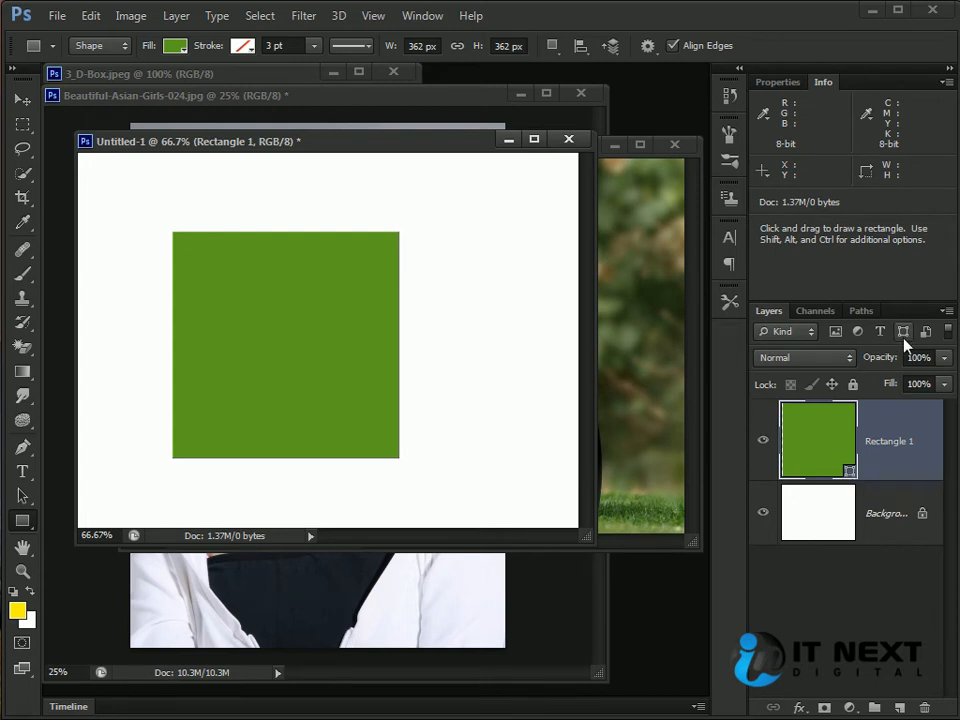
Step: View the green square's shape path, and move the square toward the upper-left corner of the canvas
click(860, 311)
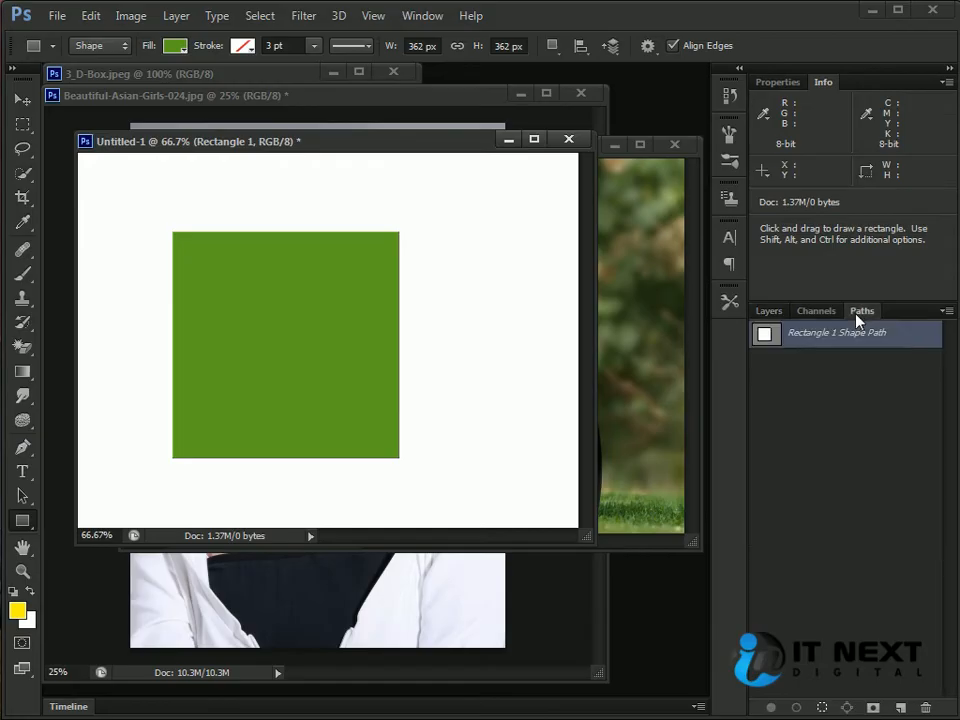
click(768, 311)
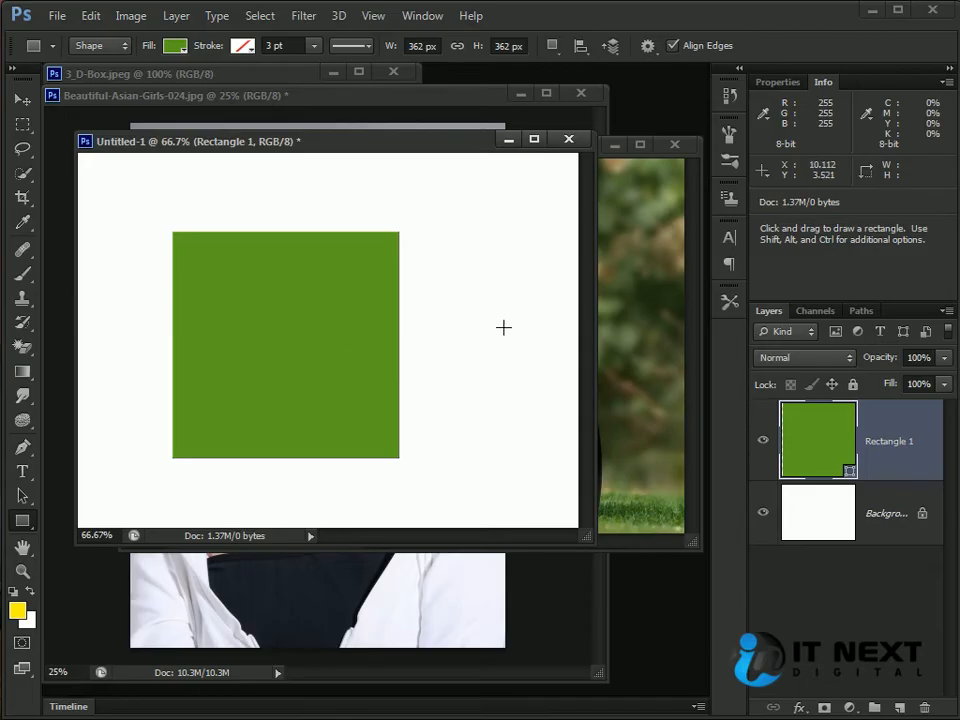
click(22, 100)
drag(315, 336, 267, 281)
Step: Draw a tall four-point rectangular path beside the square on the same shape layer, and raise its upper-right corner point to level the upper edge
key(p)
click(374, 204)
shift+click(374, 387)
shift+click(488, 387)
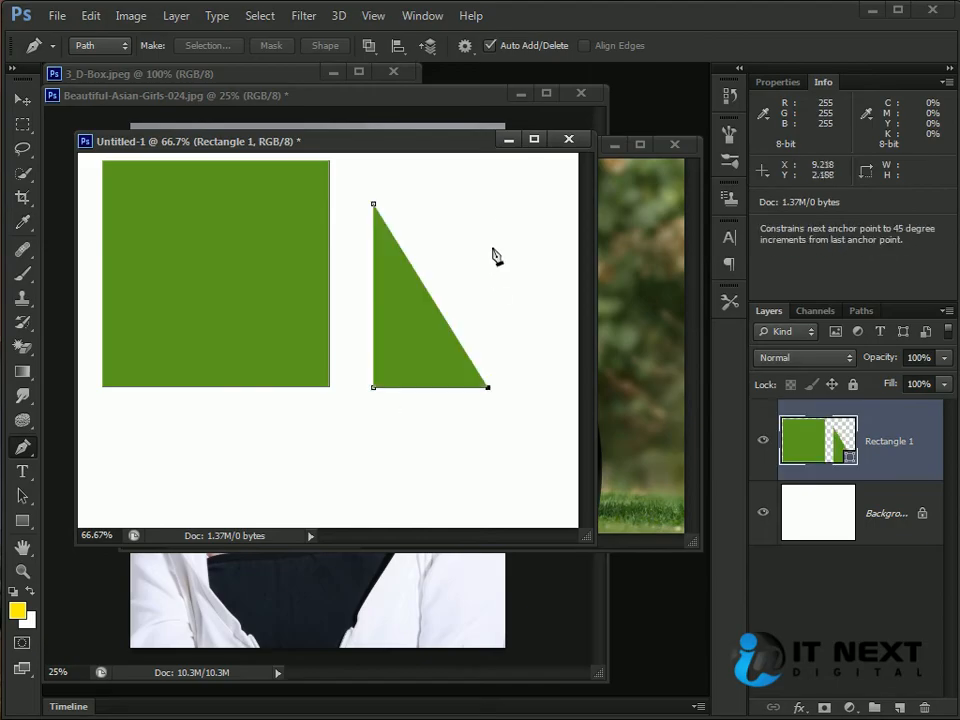
shift+click(488, 214)
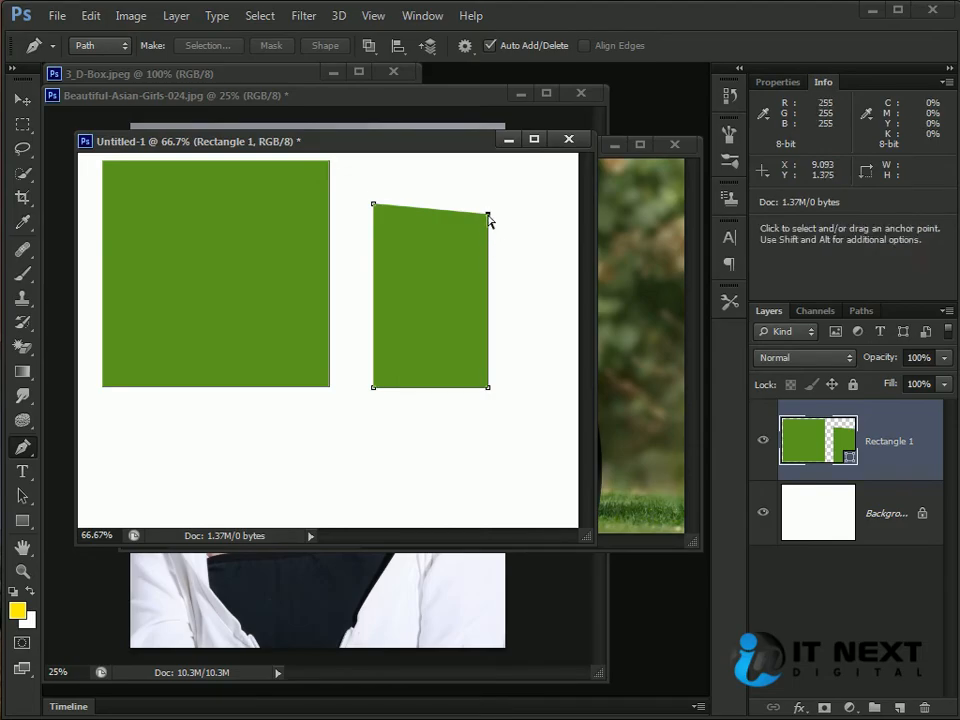
drag(488, 214, 488, 206)
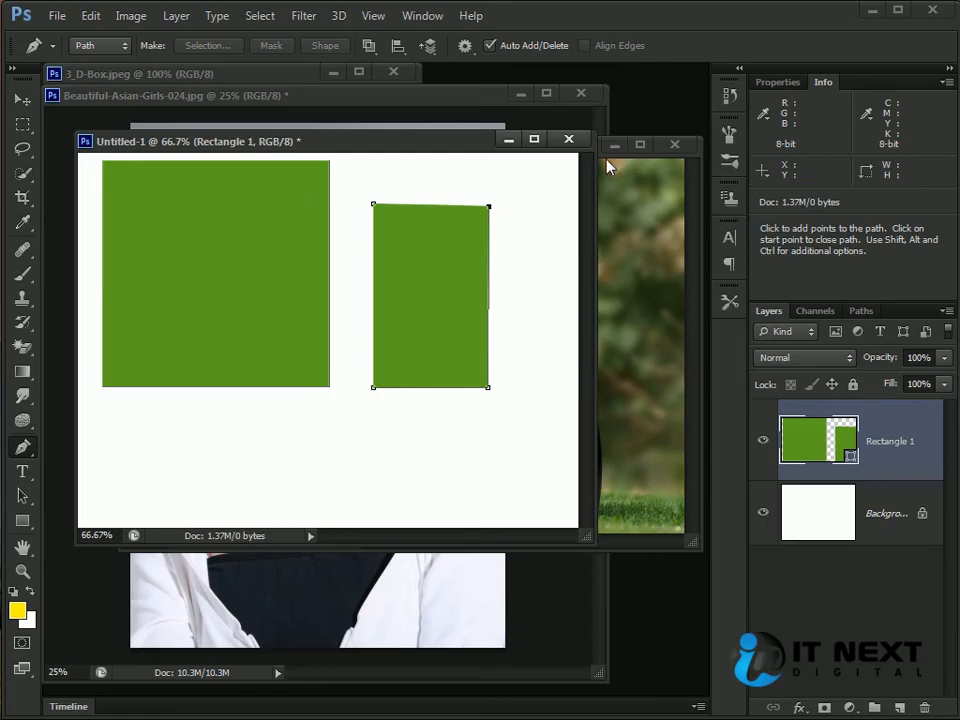
Step: Discard the document with the green shapes without saving and start another blank document with the preset settings
click(569, 140)
click(443, 362)
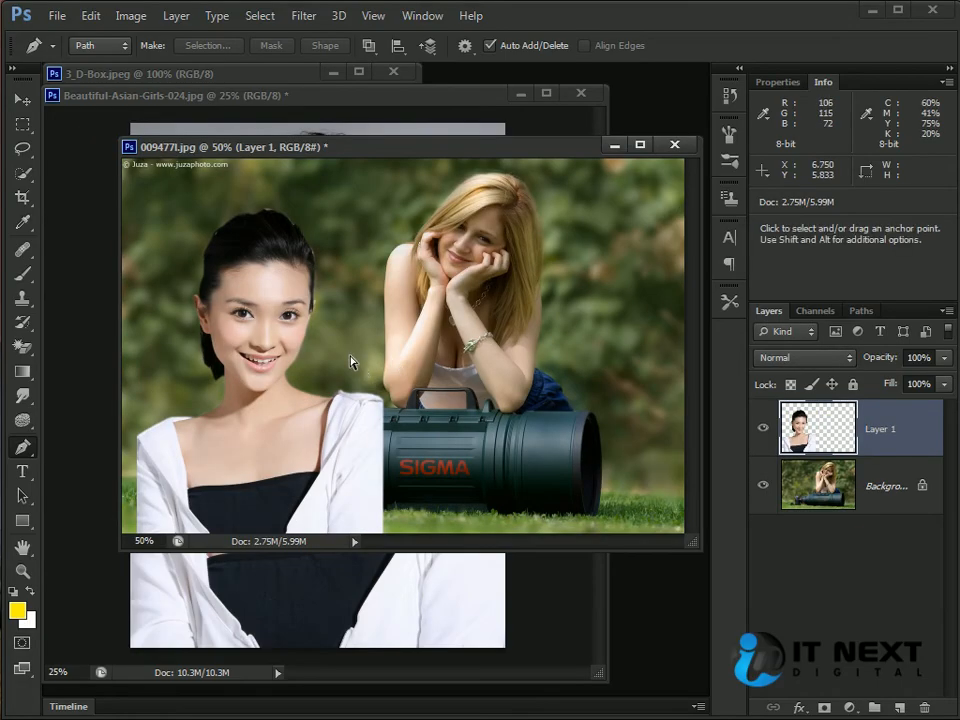
key(ctrl+n)
click(578, 193)
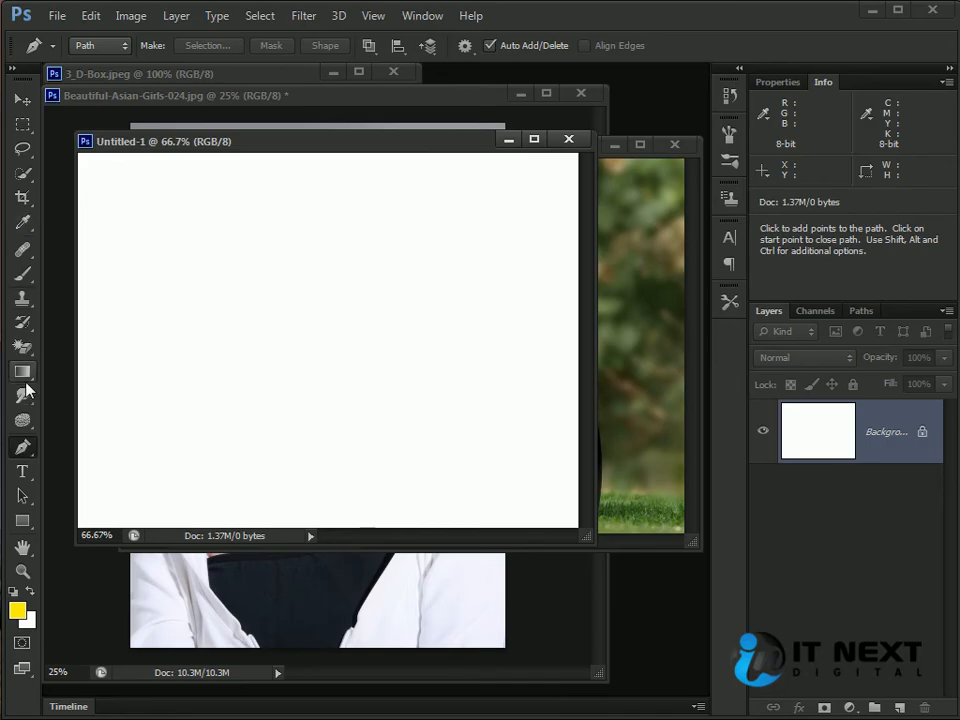
Step: Draw a yellow circle about 243 px in diameter as a shape layer with the Ellipse tool
click(22, 520)
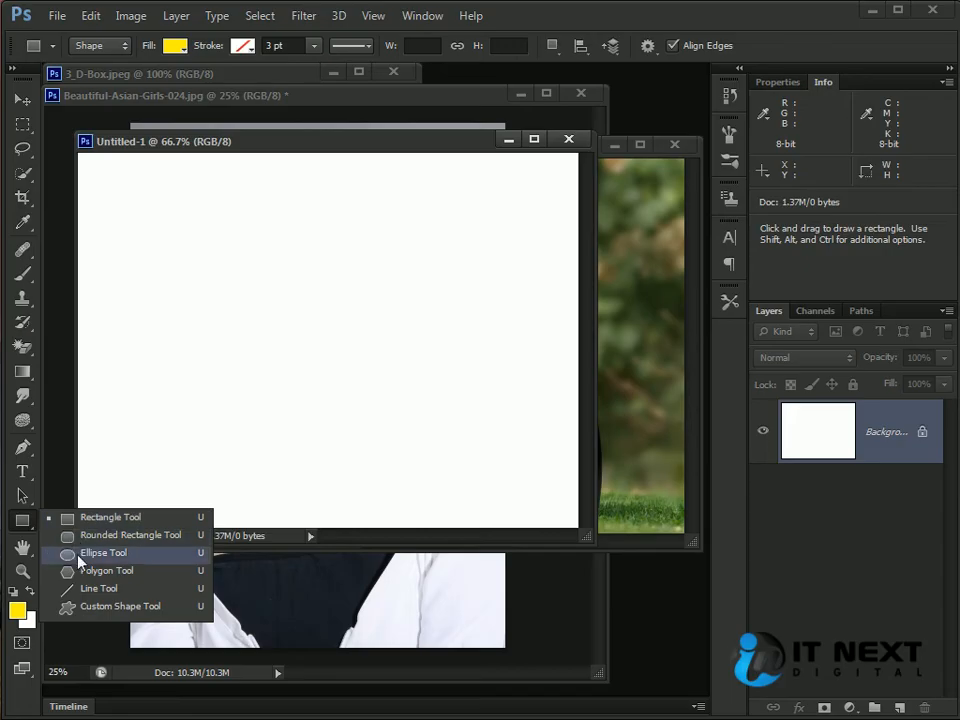
click(138, 561)
drag(163, 238, 313, 399)
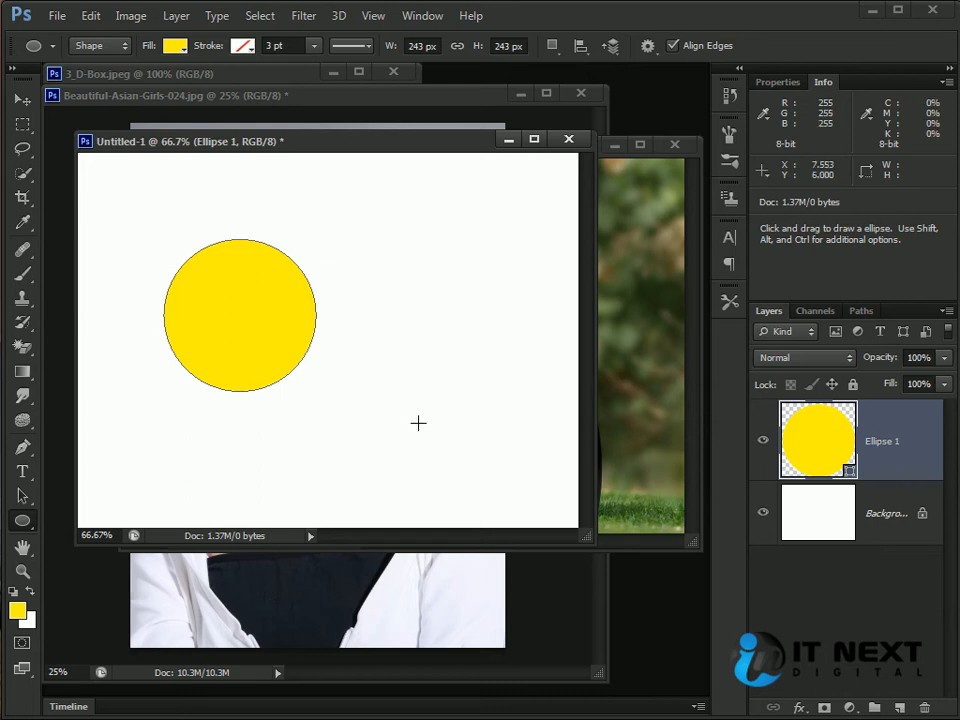
Step: Draw a closed, curved freeform shape with a narrow upper tip beside the circle on the same shape layer using the Pen tool
key(p)
drag(473, 254, 460, 254)
drag(405, 279, 394, 298)
drag(382, 355, 386, 382)
drag(417, 425, 440, 430)
drag(492, 403, 495, 388)
drag(495, 342, 508, 249)
drag(490, 215, 485, 216)
click(473, 254)
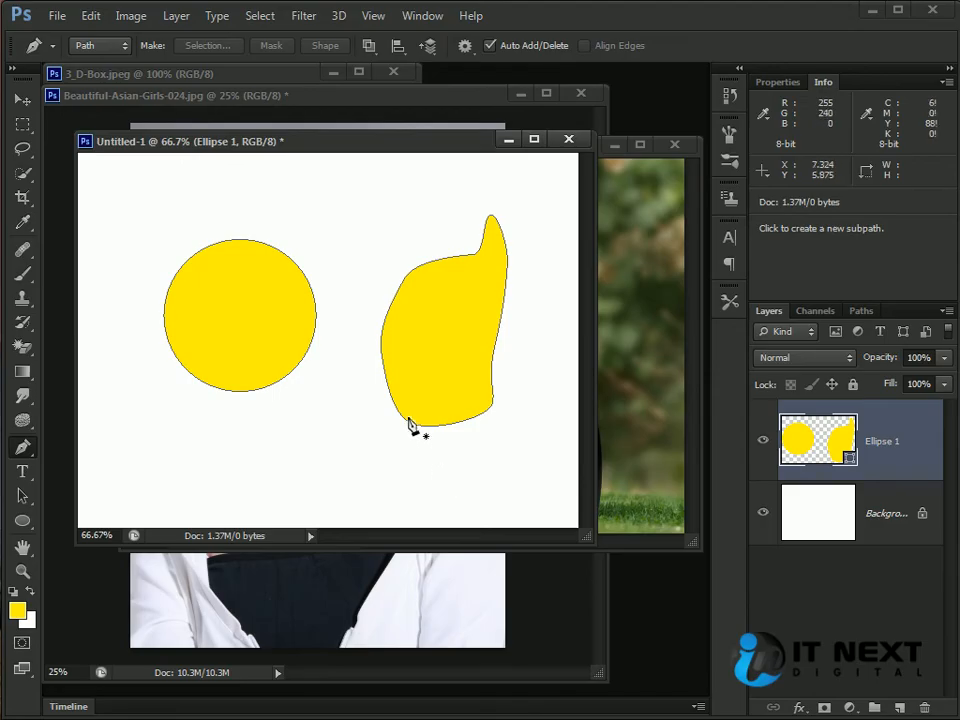
Step: Draw a small closed wedge with a pointed top and curved base above the circle on the same shape layer
click(341, 160)
drag(307, 215, 310, 219)
drag(336, 227, 361, 192)
click(342, 161)
Step: Add a new layer and draw a curved, boot-like path on it between the circle and the large freeform shape
click(900, 708)
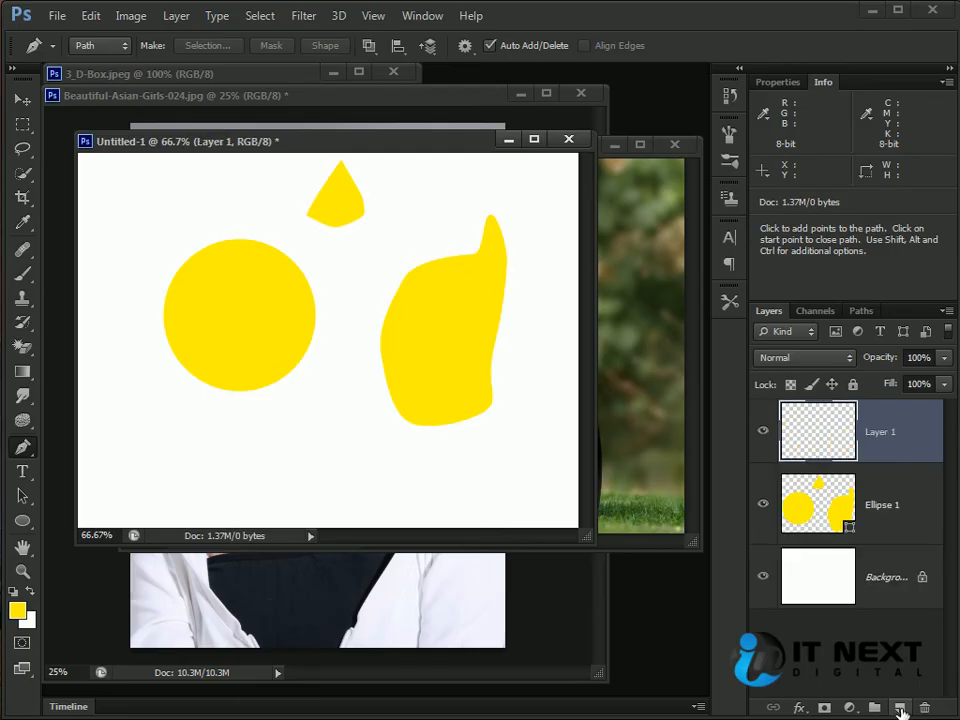
drag(312, 419, 332, 405)
click(323, 481)
drag(364, 493, 384, 490)
drag(407, 450, 384, 420)
drag(360, 356, 313, 350)
drag(317, 391, 322, 403)
click(331, 408)
click(308, 417)
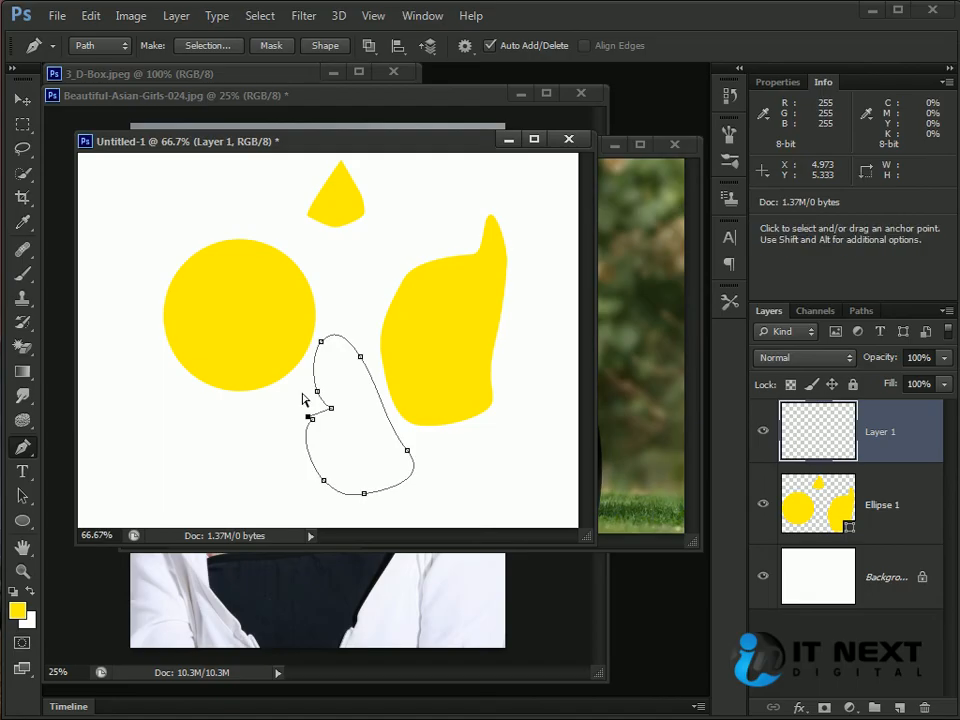
Step: Convert the curved path into a selection and deselect it
key(ctrl+Return)
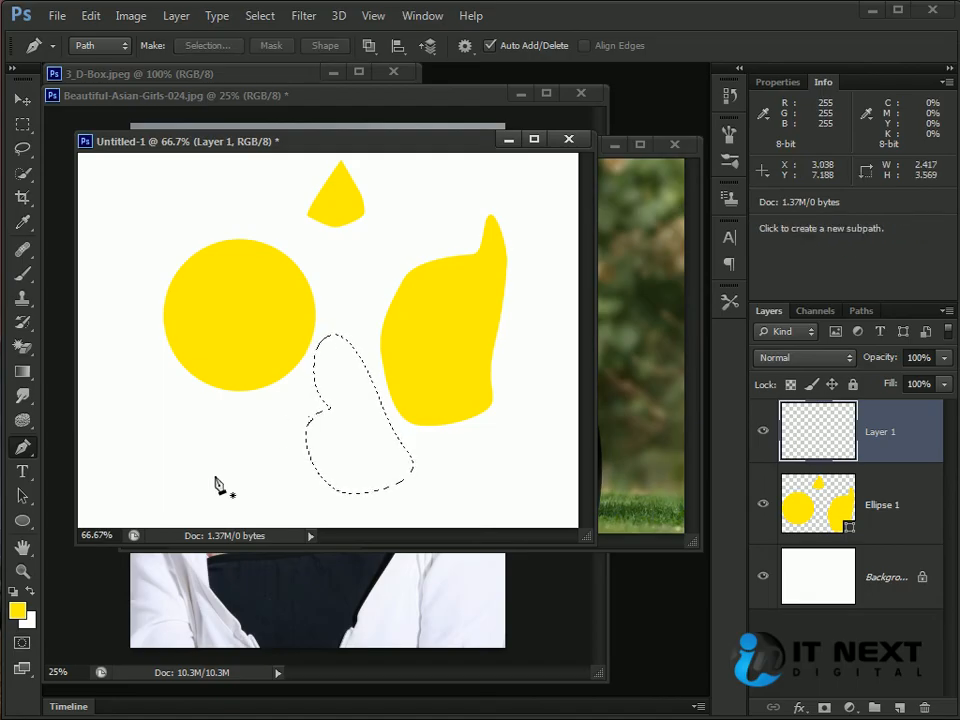
key(ctrl+d)
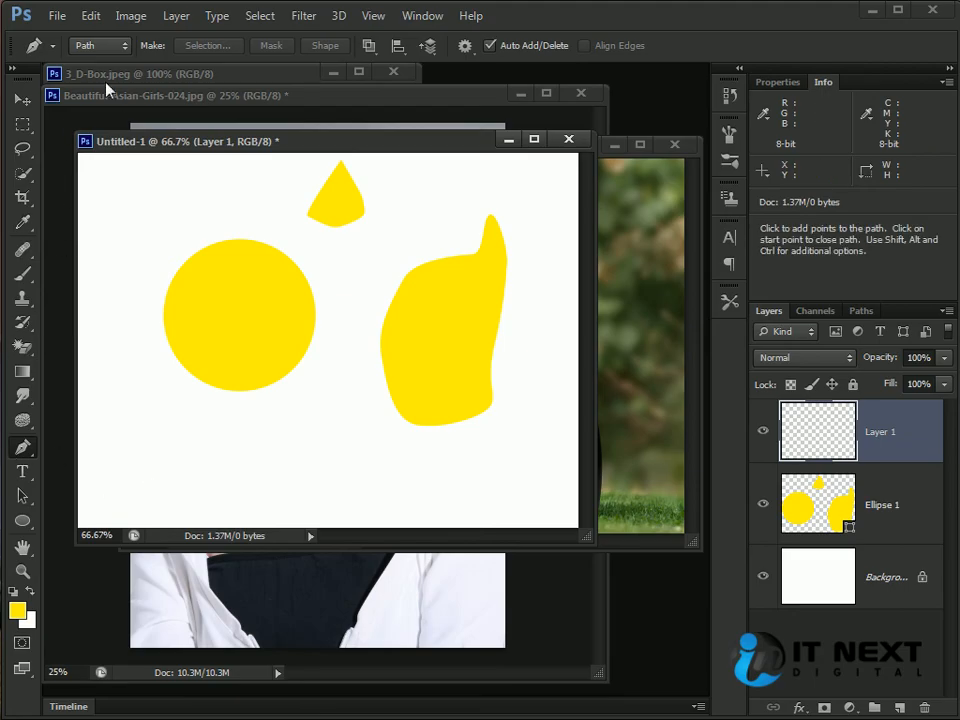
Step: Draw a rounded freeform shape about 292 by 295 px over the circle's lower part with the Pen tool in Shape mode
click(105, 52)
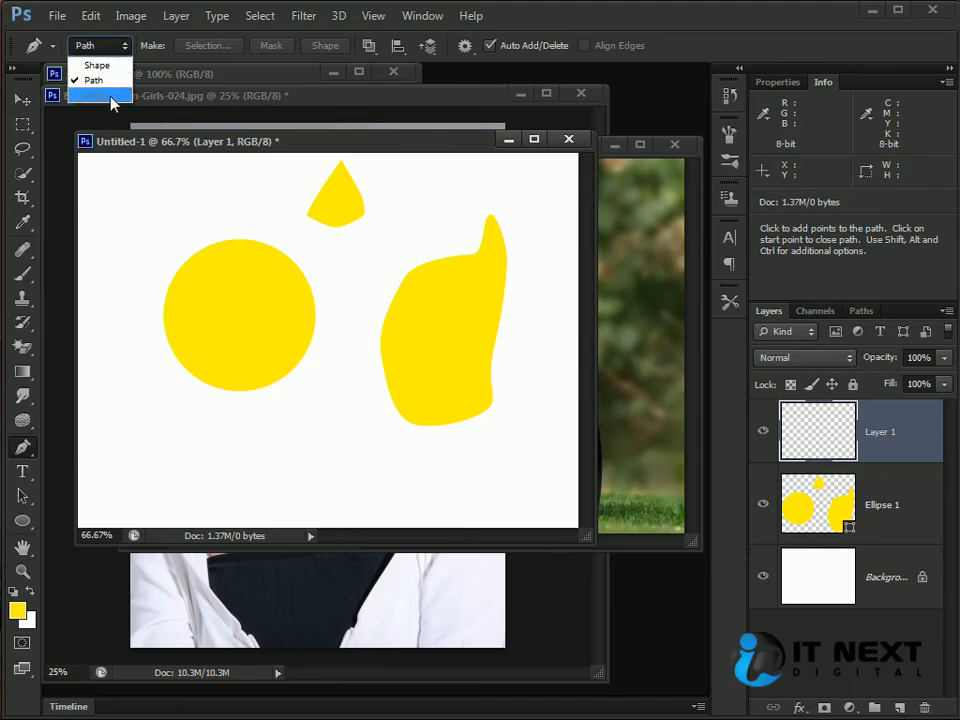
click(92, 65)
click(201, 416)
drag(216, 459, 306, 472)
drag(378, 429, 378, 397)
drag(357, 331, 341, 301)
drag(294, 294, 246, 315)
drag(207, 355, 204, 375)
click(195, 414)
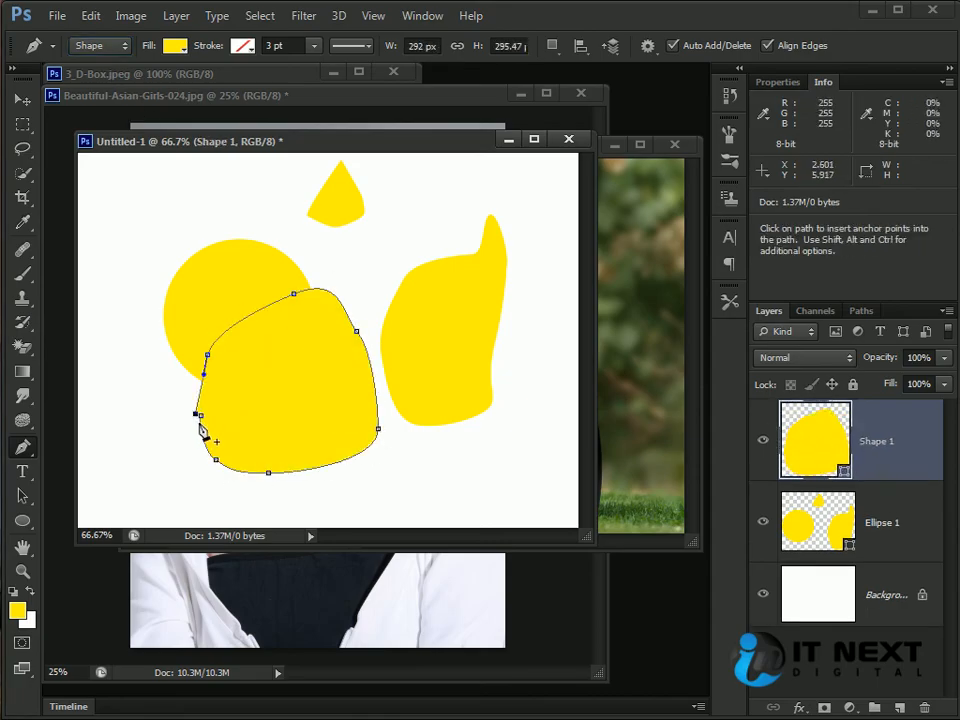
Step: Change the fill colour of the new rounded shape to blue 0018ff
click(17, 610)
click(676, 360)
double_click(815, 443)
click(520, 430)
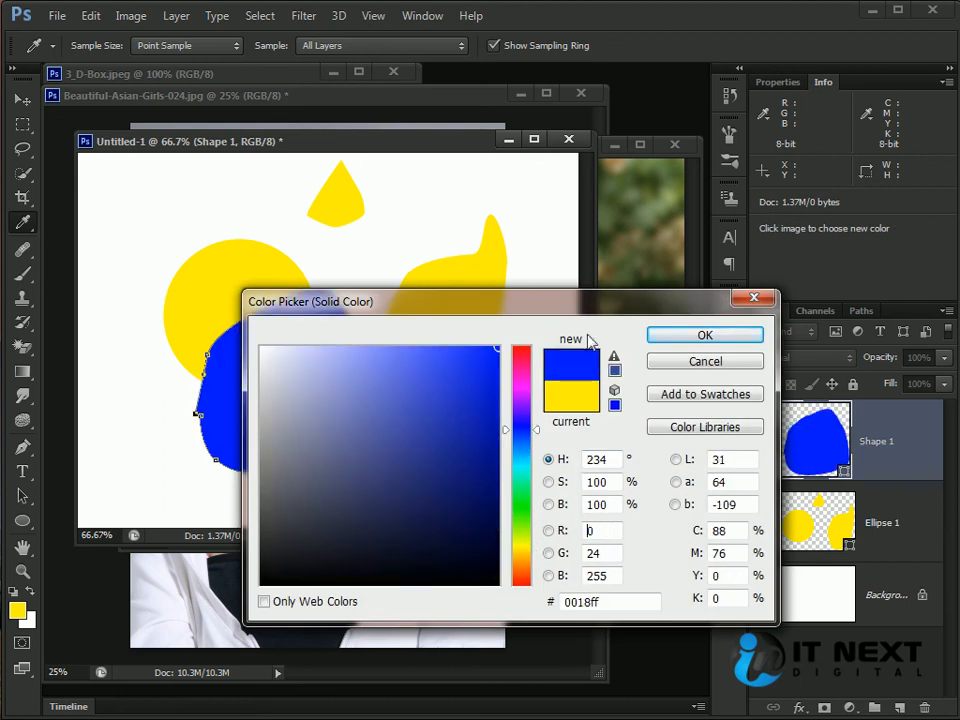
click(697, 339)
Step: Switch the Pen tool to Path mode and draw a curved open path around the circle and across the blue shape on the same shape layer
click(90, 45)
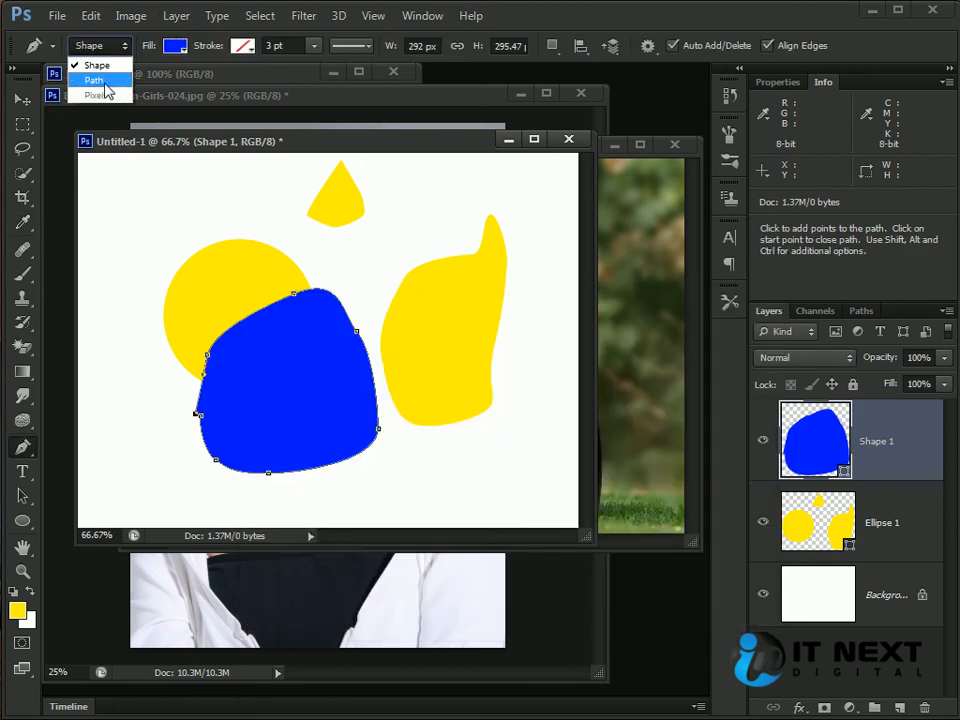
click(118, 84)
click(358, 264)
drag(257, 240, 176, 274)
drag(151, 323, 146, 346)
drag(174, 402, 197, 418)
drag(248, 450, 271, 454)
key(Escape)
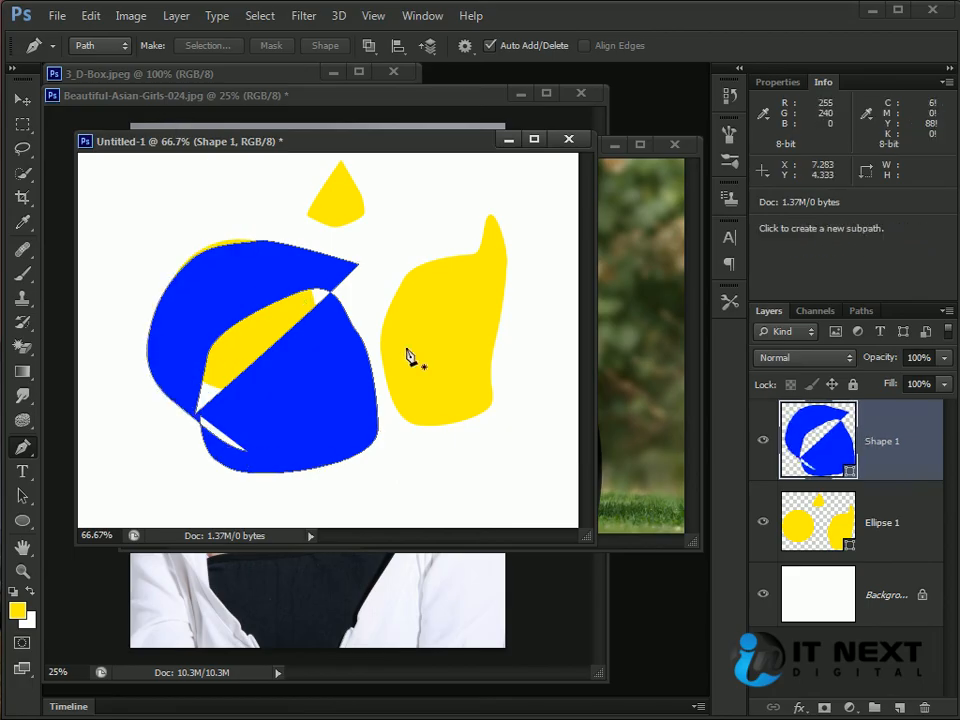
Step: Add a new layer and draw a closed curved path over the blue shape and the lower part of the yellow freeform shape
click(900, 707)
click(364, 257)
drag(231, 263, 215, 277)
drag(209, 331, 209, 354)
drag(239, 429, 274, 454)
drag(324, 466, 357, 466)
drag(364, 258, 371, 264)
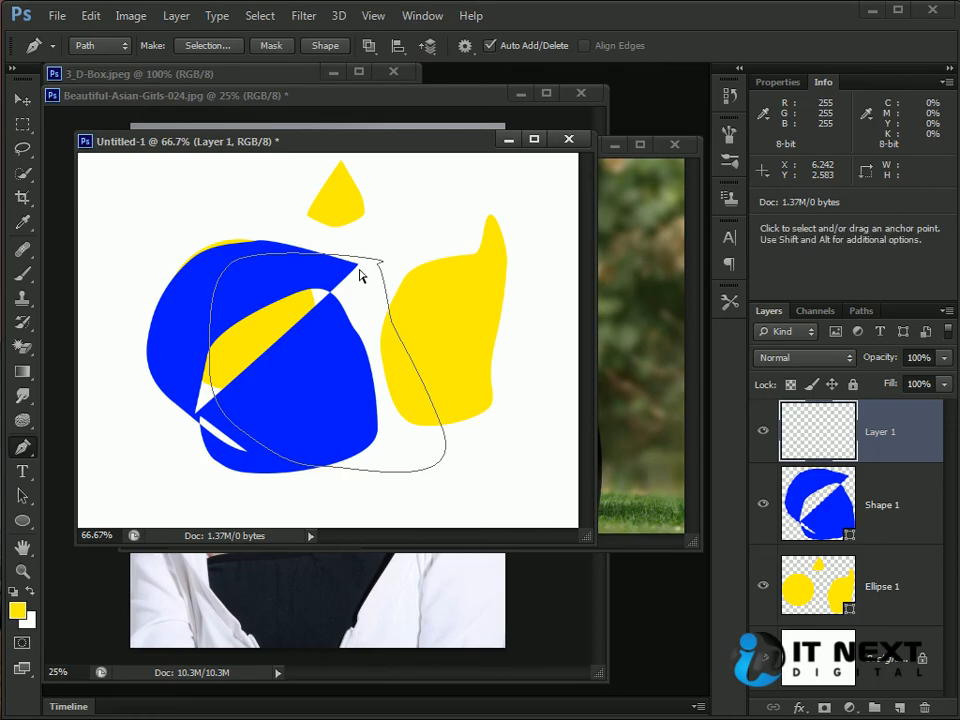
Step: Convert the closed path on the new layer into a selection and deselect it
key(ctrl+Return)
key(ctrl+d)
Step: Draw a large closed curved path around most of the blue shape on the empty layer and convert it into a selection
click(72, 45)
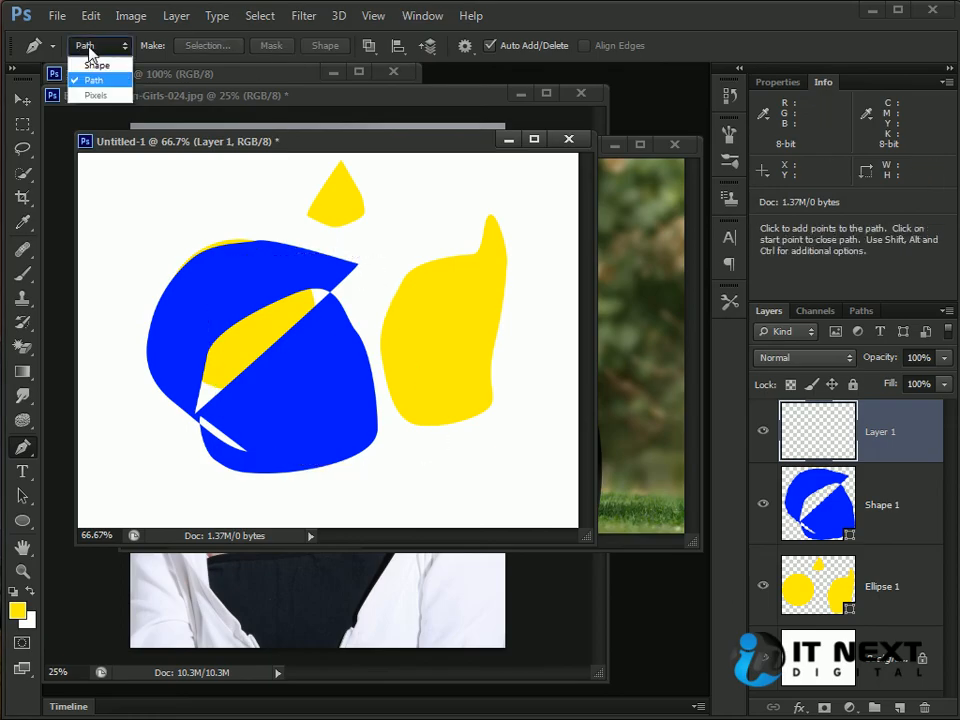
click(118, 93)
drag(228, 194, 148, 195)
drag(124, 267, 122, 307)
drag(125, 354, 152, 415)
drag(183, 425, 257, 452)
drag(322, 456, 352, 412)
drag(395, 274, 345, 234)
drag(314, 206, 299, 199)
drag(228, 194, 233, 199)
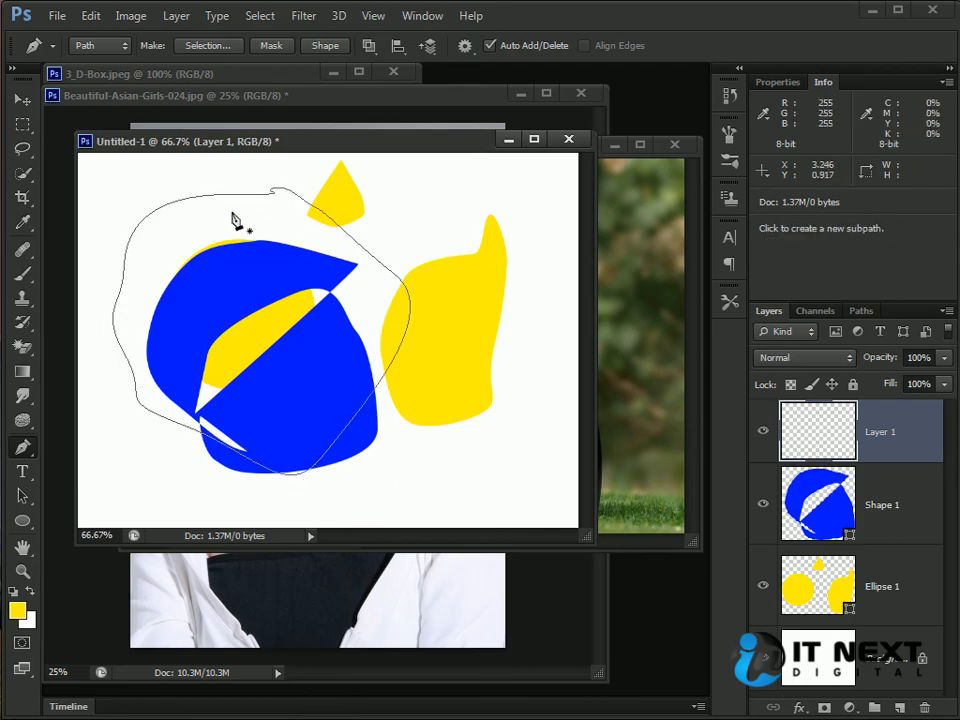
Step: Examine the Pen tool's drawing modes, Rubber Band setting, and the path arrangement, alignment and combination options
click(110, 45)
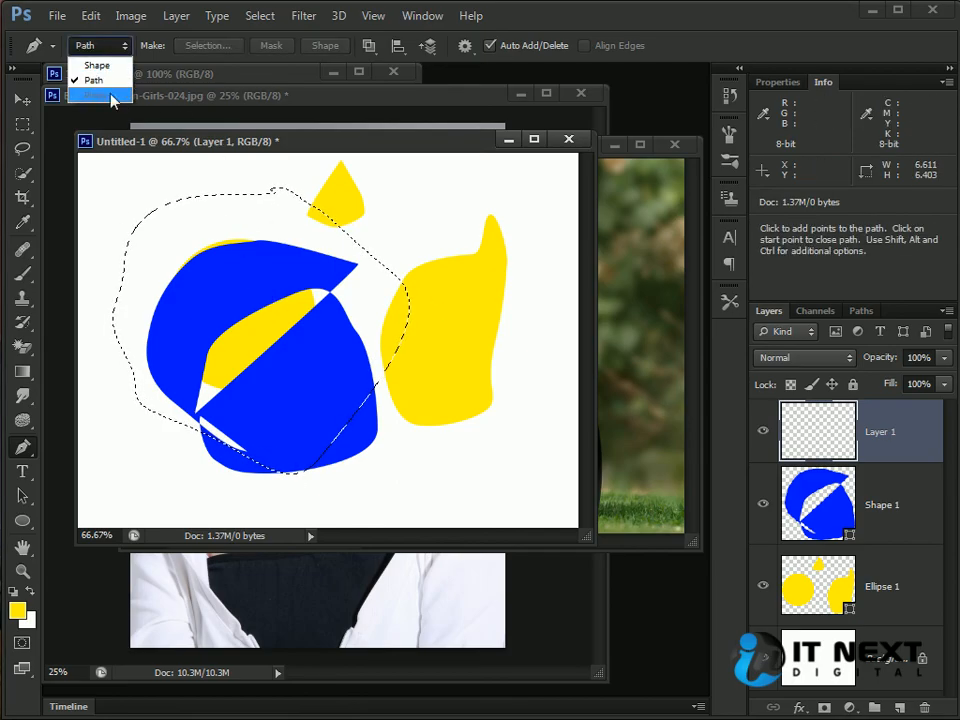
click(96, 80)
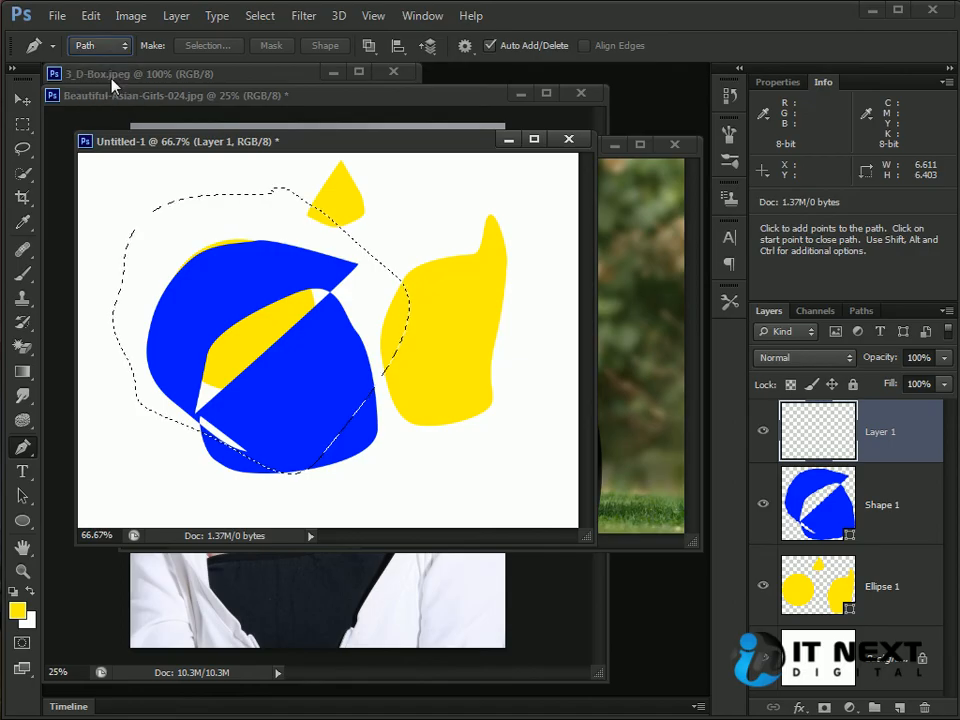
click(103, 47)
click(106, 82)
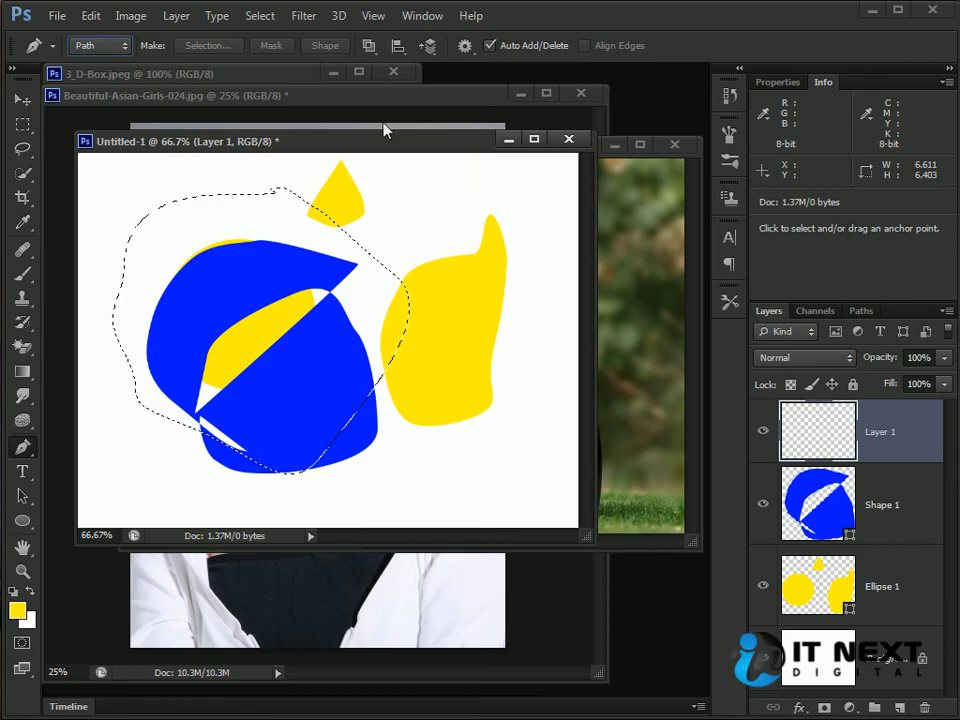
click(465, 46)
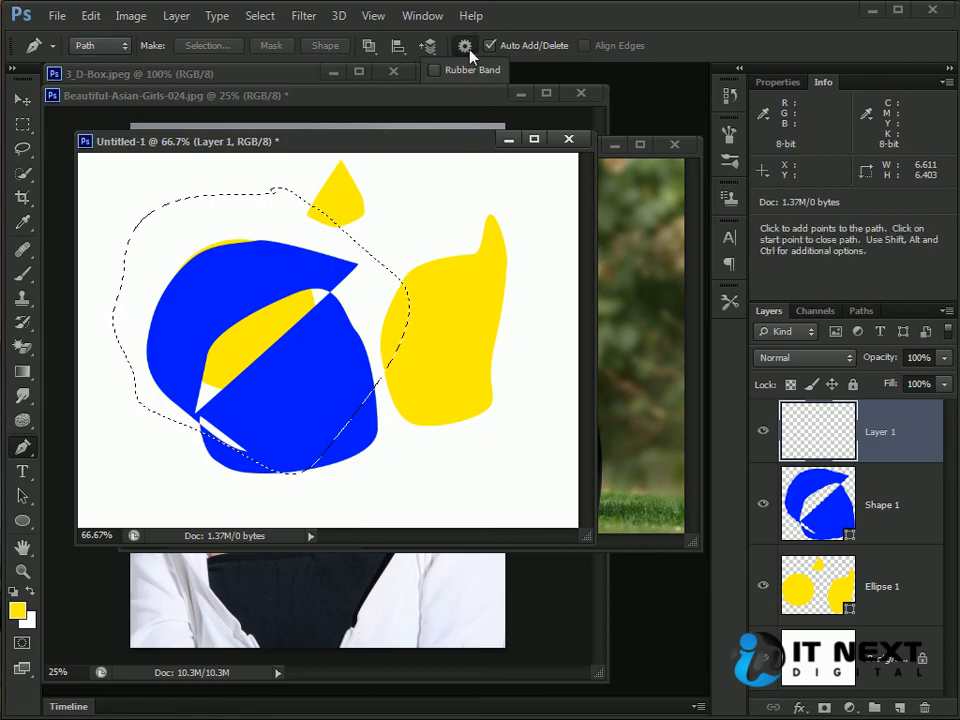
click(430, 47)
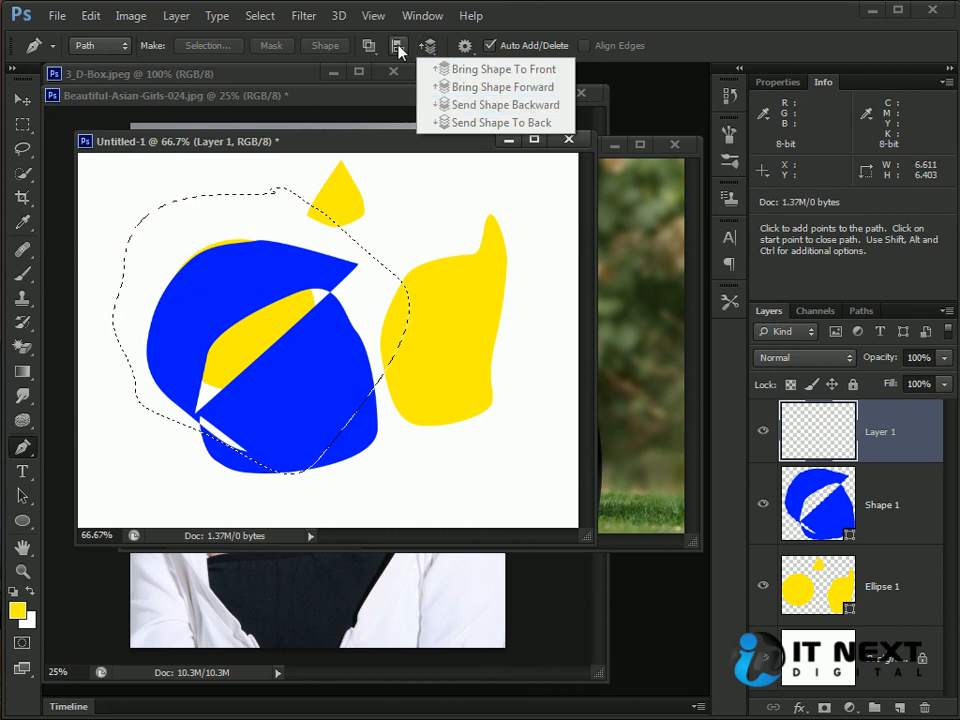
click(398, 46)
click(398, 47)
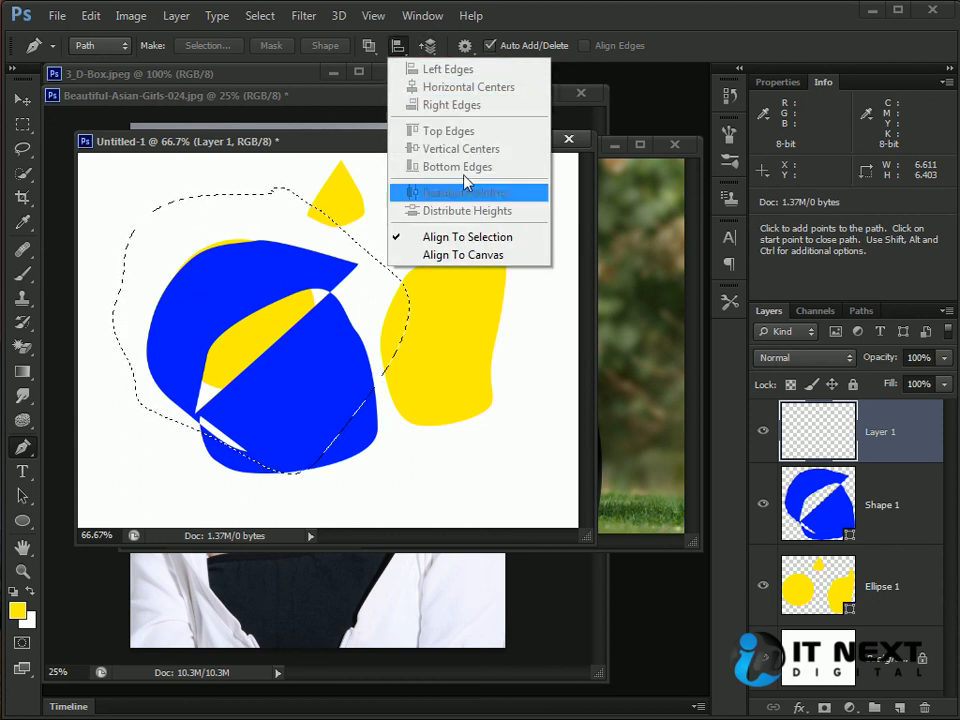
click(367, 46)
click(367, 46)
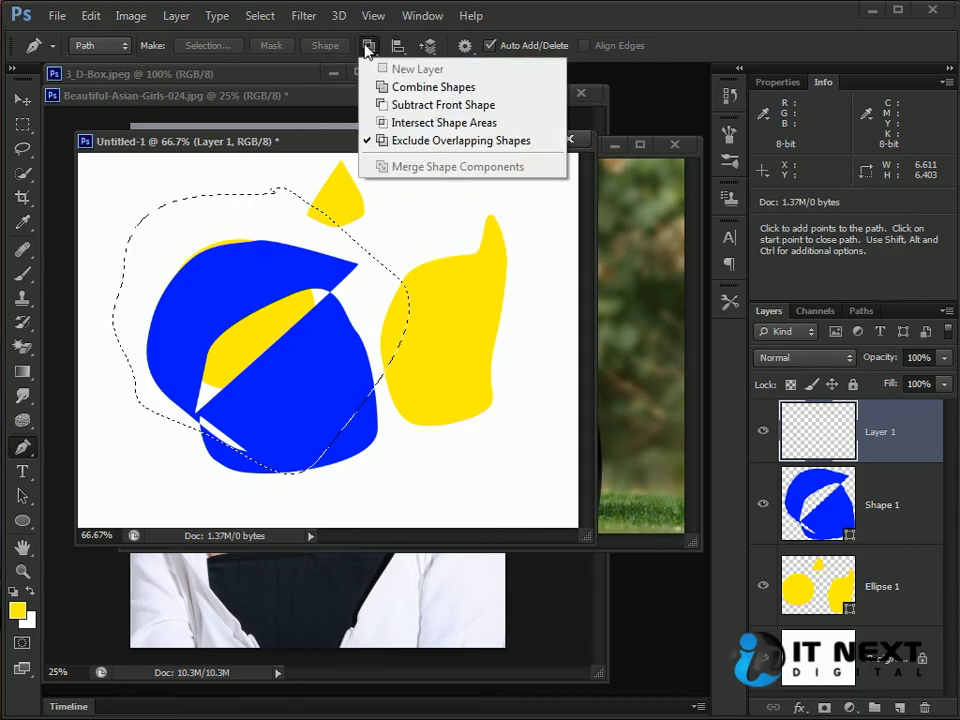
click(645, 102)
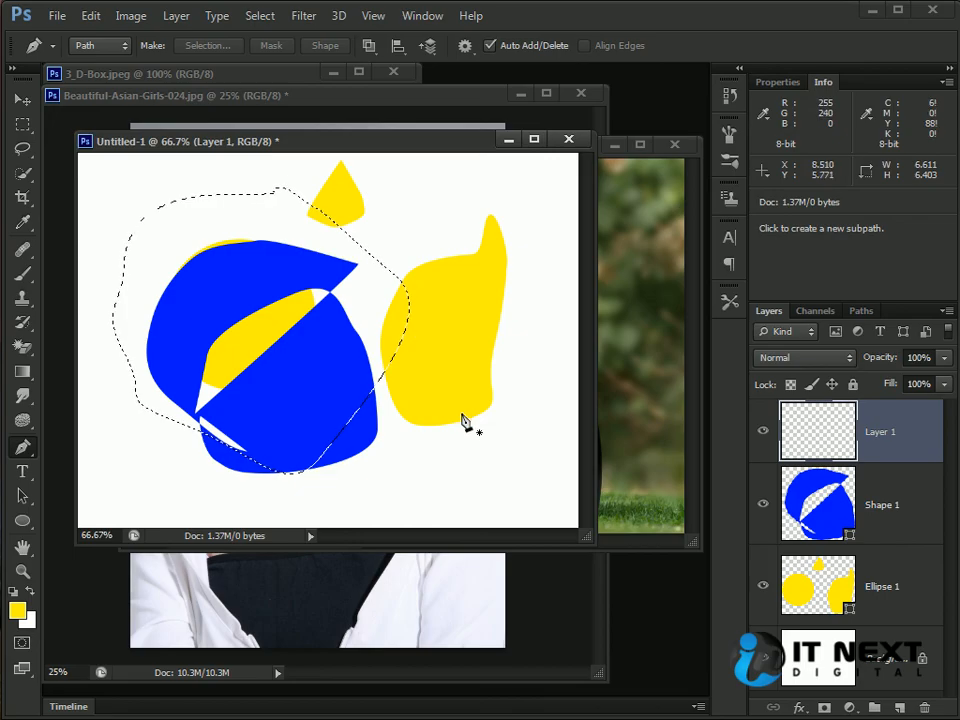
Step: Review the available drawing modes and the Pen tool variants, including Freeform Pen, Add Anchor Point and Convert Point
click(100, 46)
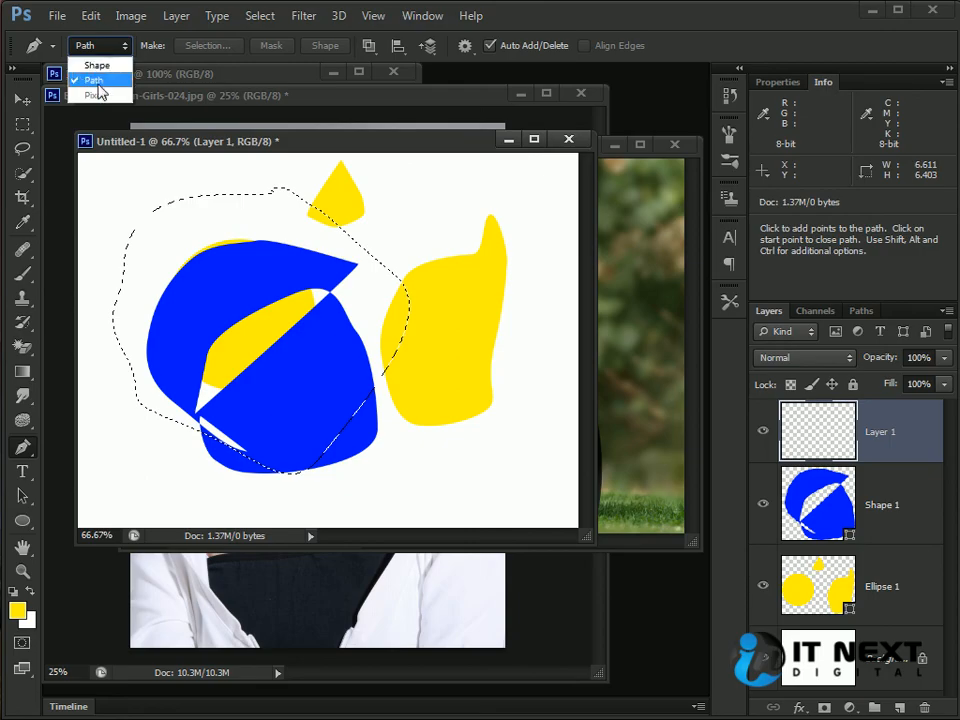
click(96, 81)
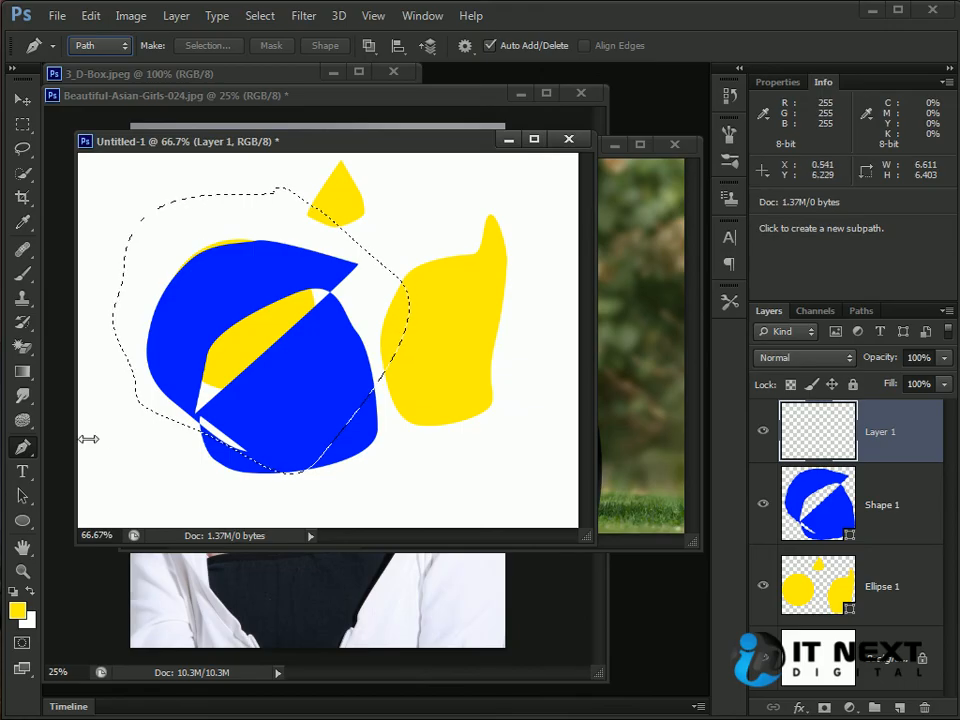
click(22, 447)
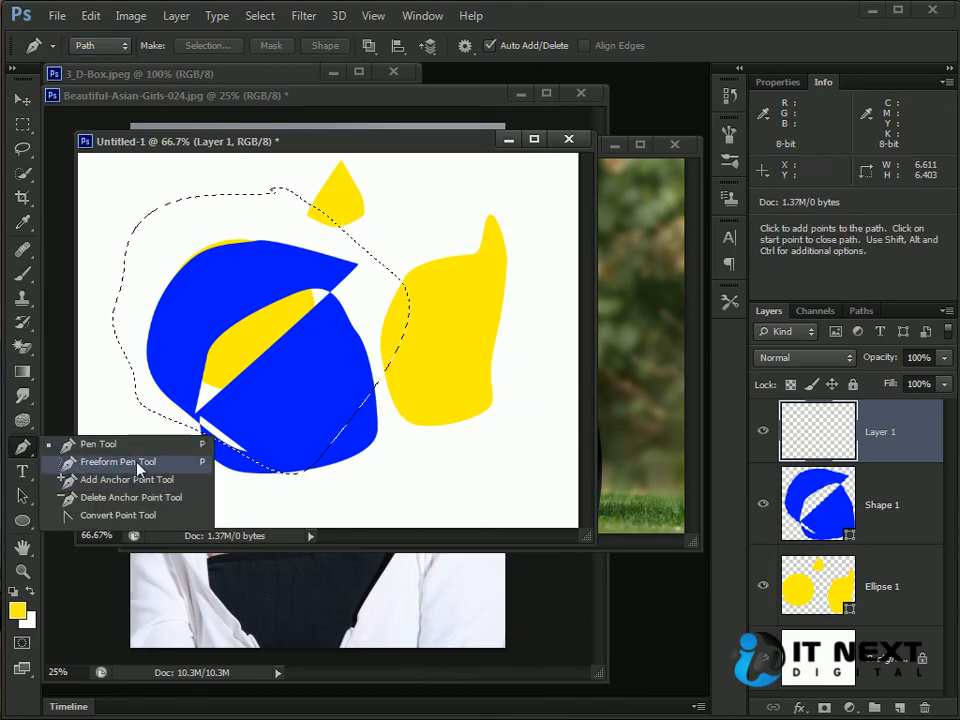
click(447, 145)
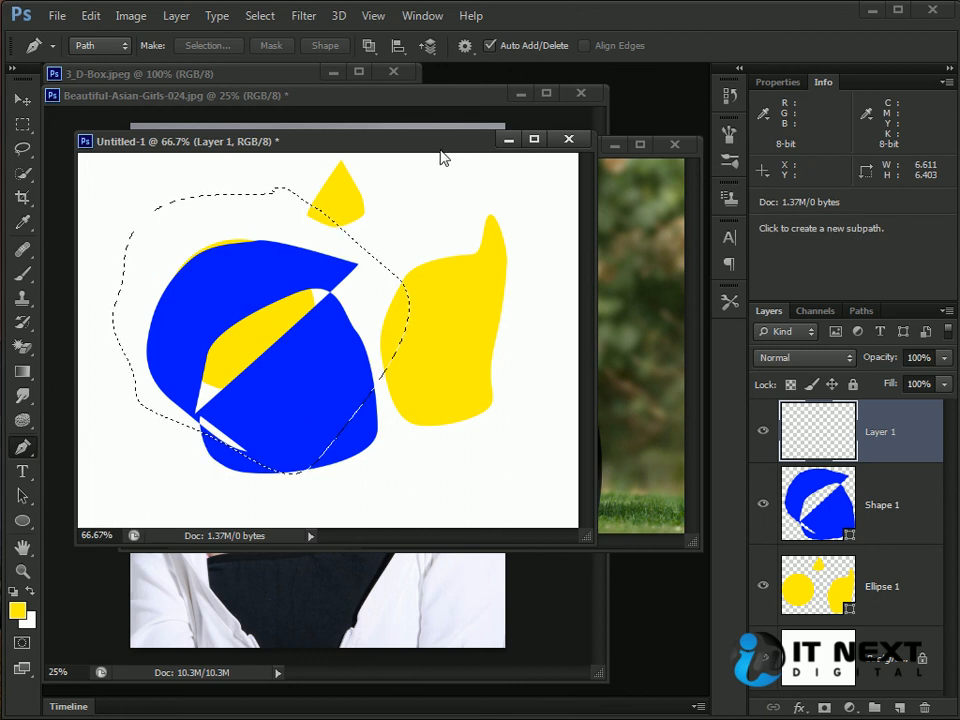